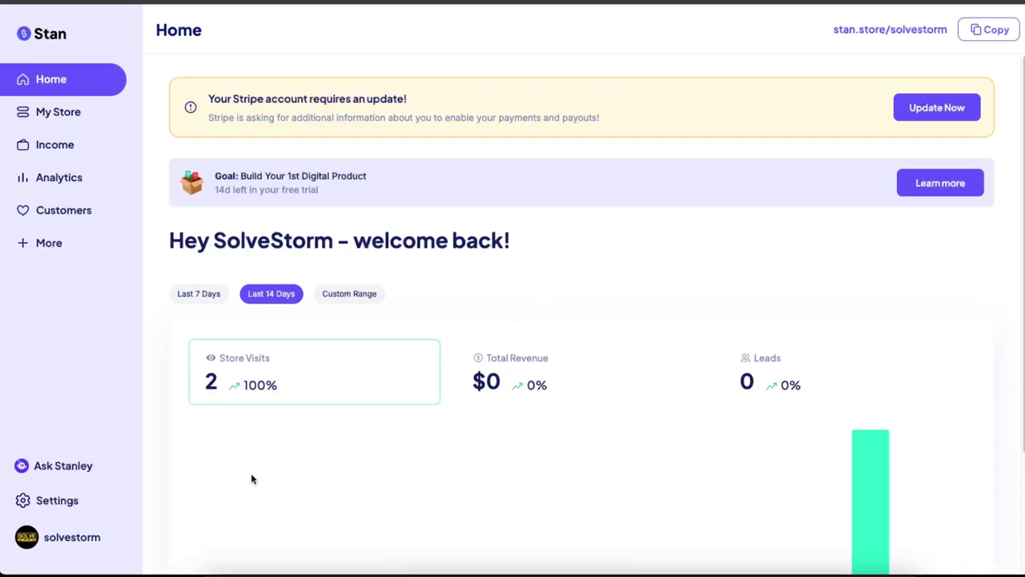
# - Open the account's payment settings and review the payment methods, currency, terms and tax options
pyautogui.click(58, 506)
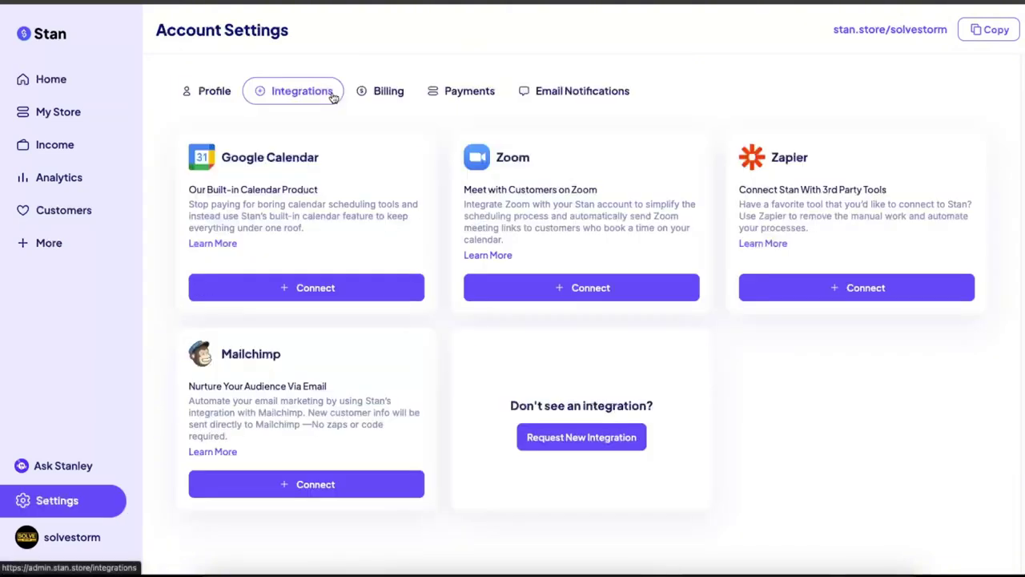
pyautogui.click(468, 95)
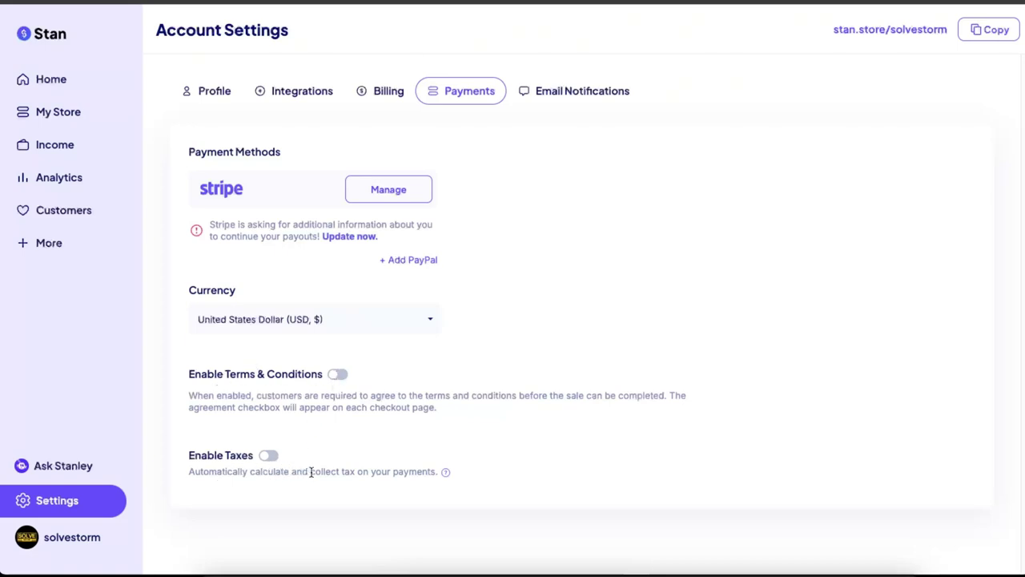
pyautogui.moveTo(310, 472); pyautogui.dragTo(421, 472)
pyautogui.click(420, 472)
# - Open the store's design editor and browse the themes to select Stan Classic
pyautogui.click(62, 115)
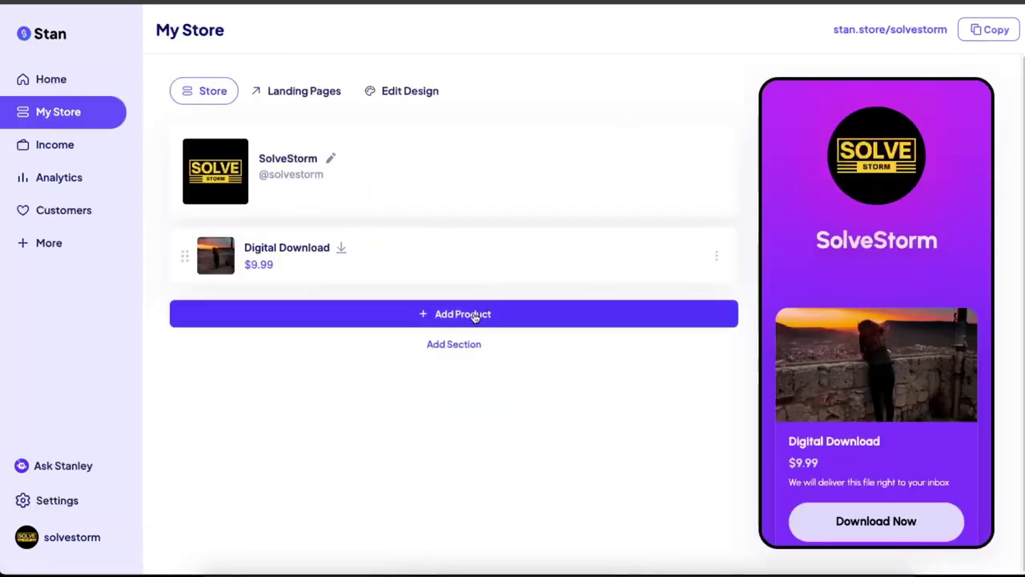
pyautogui.click(410, 91)
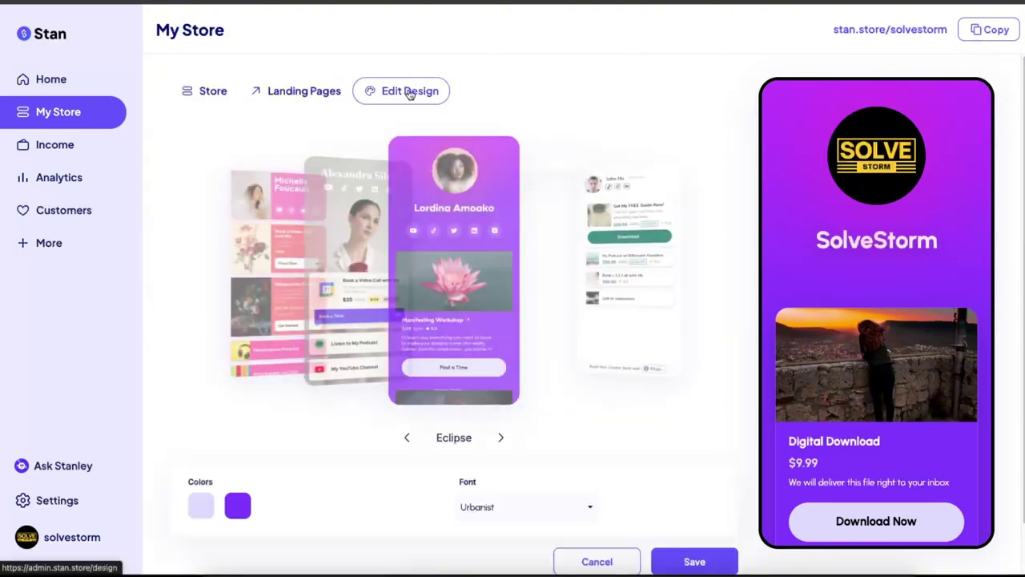
pyautogui.click(407, 440)
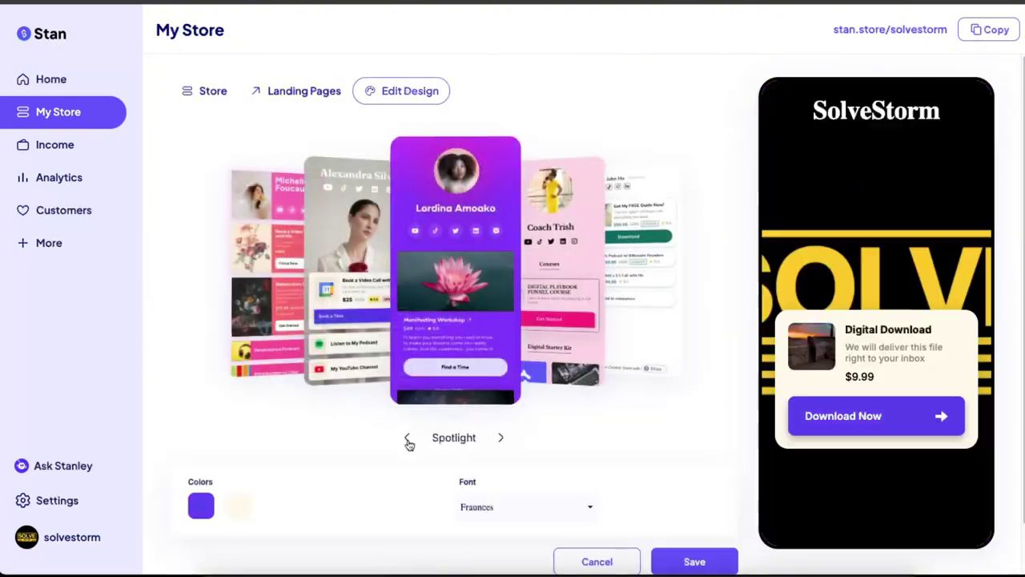
pyautogui.click(407, 440)
pyautogui.click(408, 440)
pyautogui.click(407, 442)
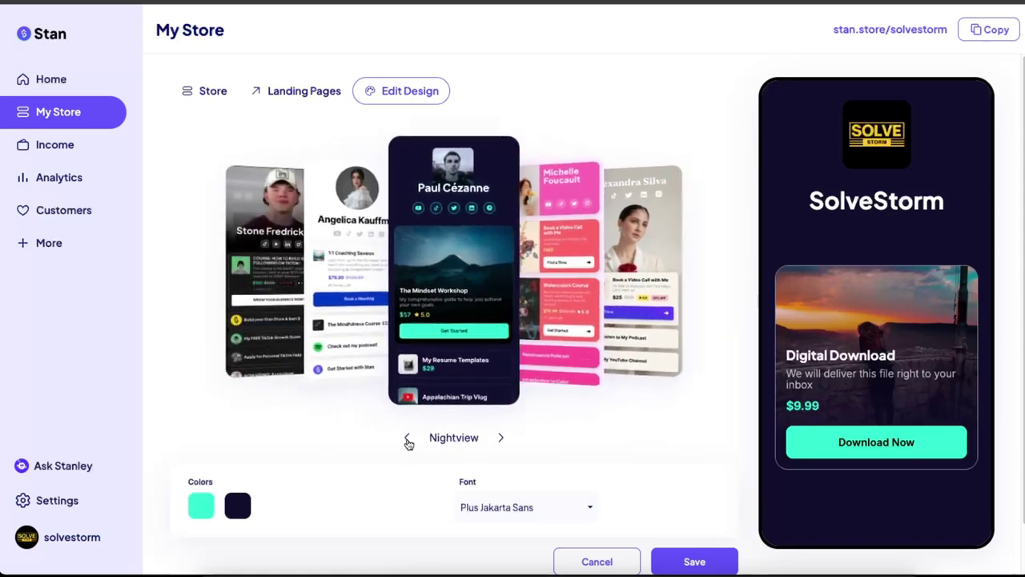
pyautogui.click(408, 441)
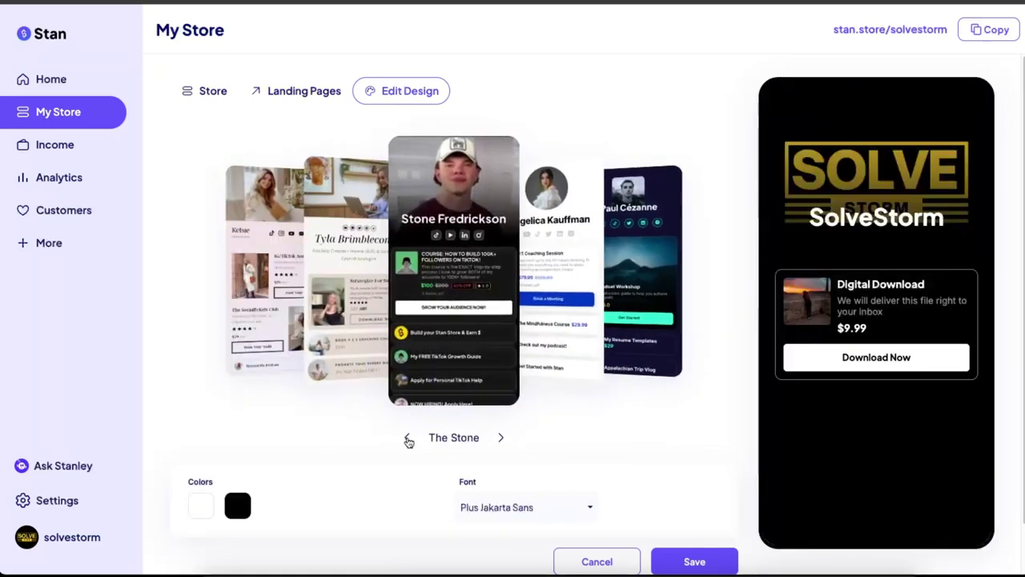
pyautogui.click(408, 441)
pyautogui.click(408, 440)
pyautogui.click(408, 441)
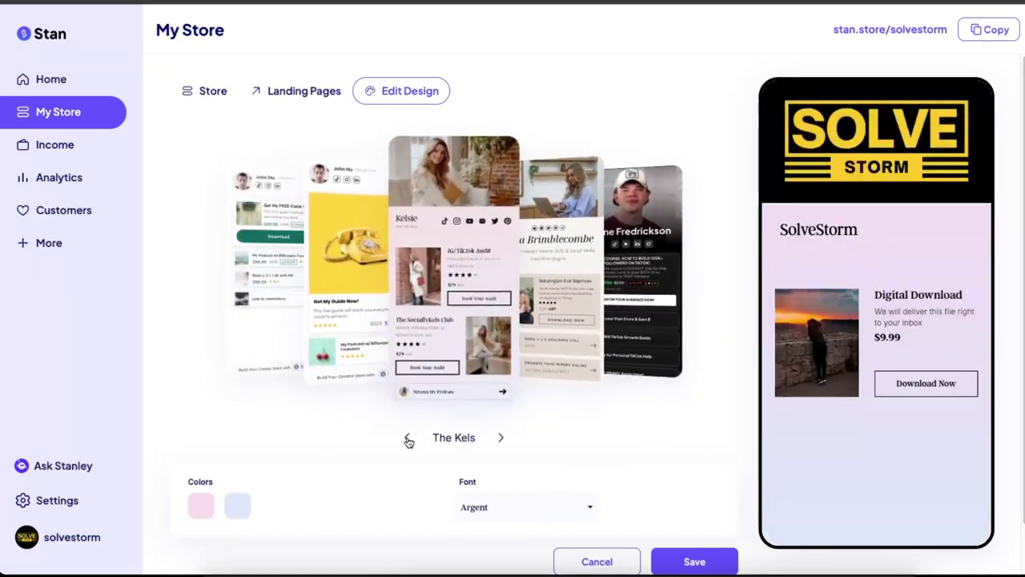
pyautogui.click(408, 441)
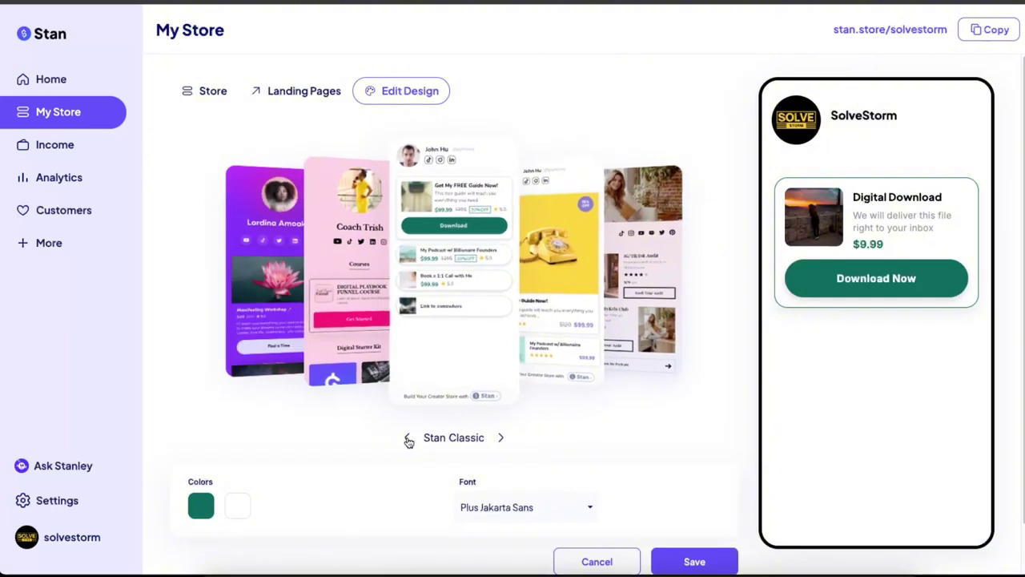
# - Look through the available fonts and set the store theme's font to Poppins
pyautogui.click(498, 511)
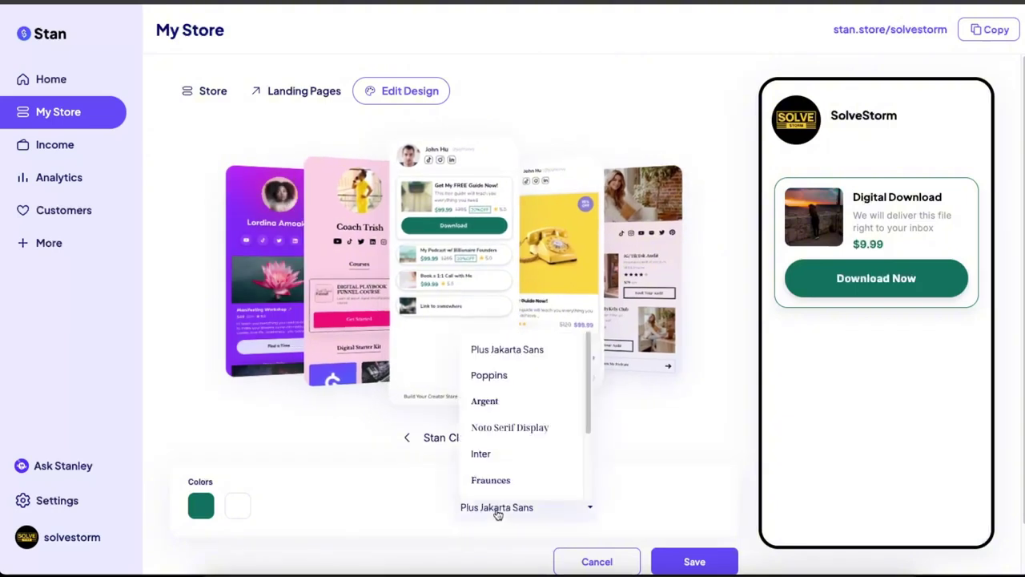
pyautogui.scroll(-3, 513, 400)
pyautogui.scroll(3, 517, 425)
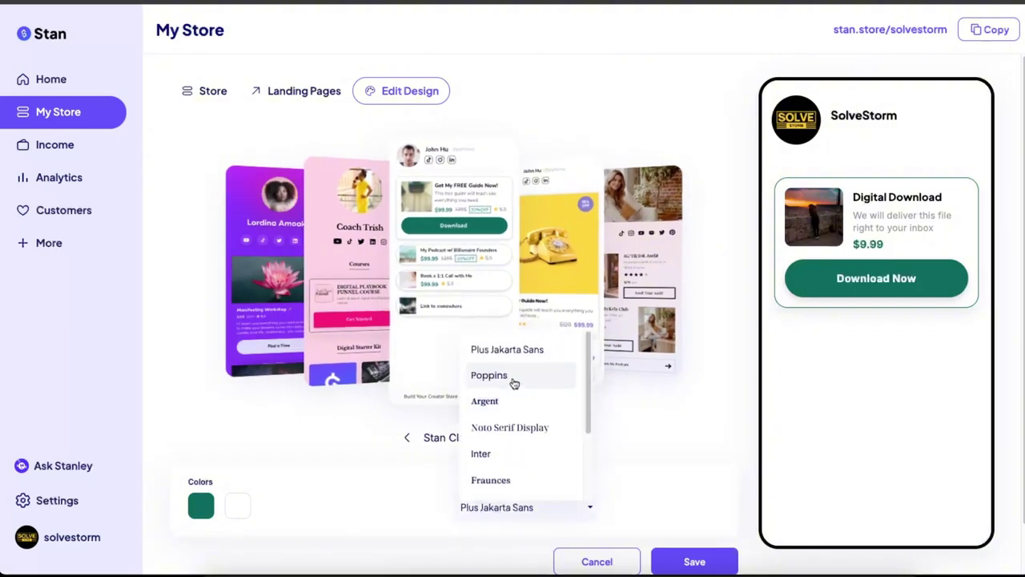
pyautogui.click(513, 377)
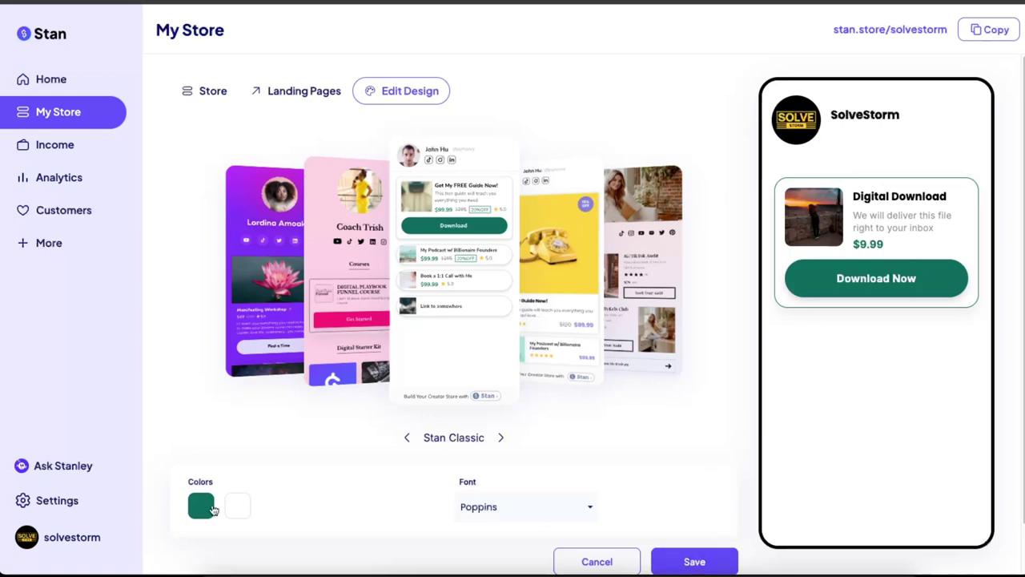
# - Set the theme's accent colour to the preset purple swatch and save the store design
pyautogui.click(201, 506)
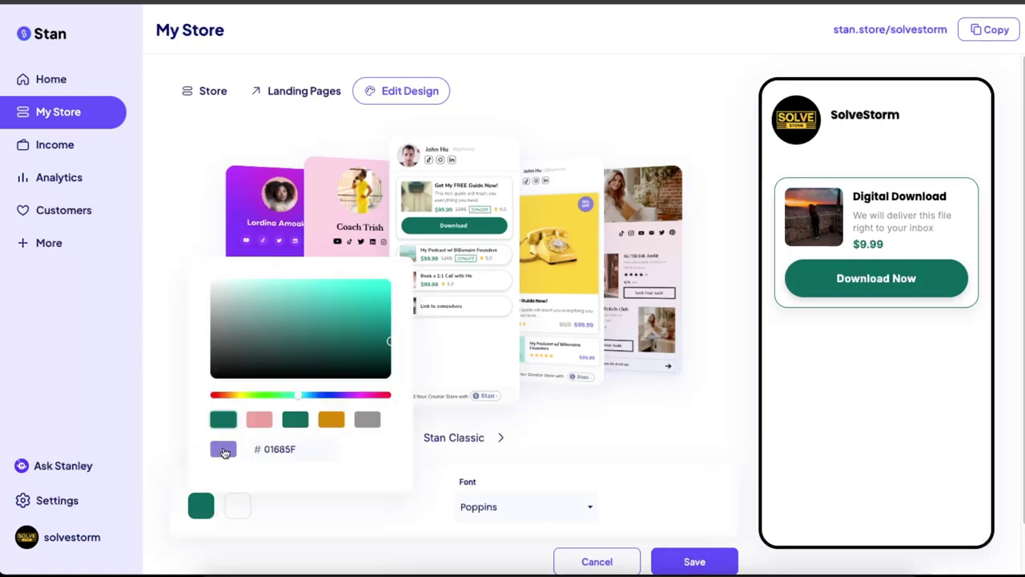
pyautogui.click(223, 449)
pyautogui.click(687, 562)
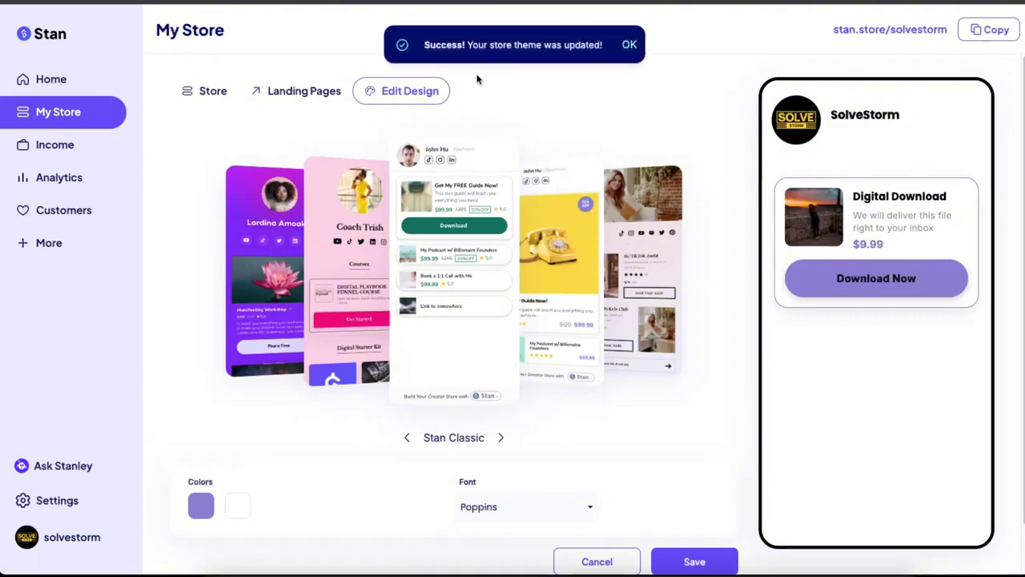
# - Return to the store's product list and add a new product of type Digital Product
pyautogui.click(192, 92)
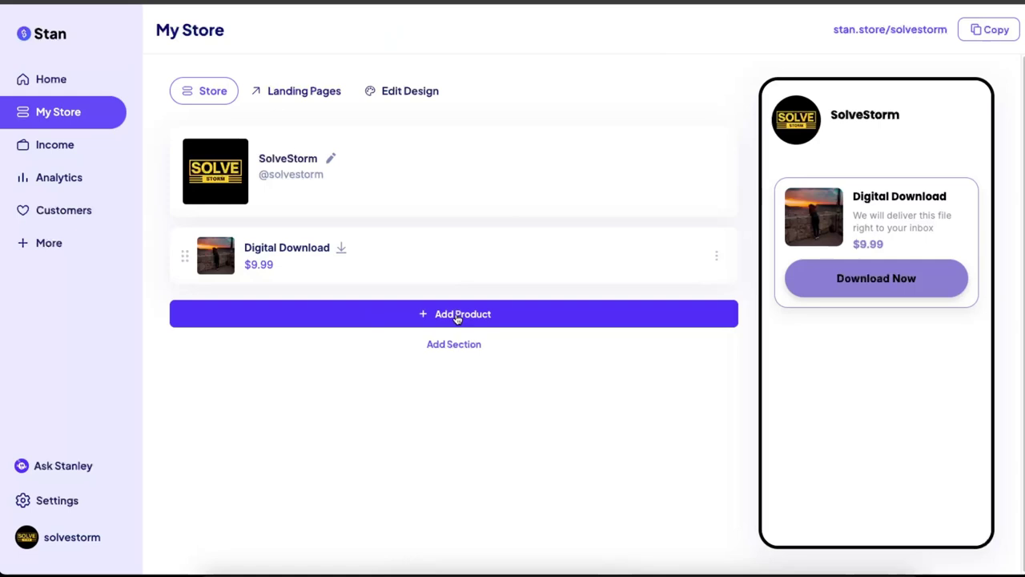
pyautogui.click(457, 314)
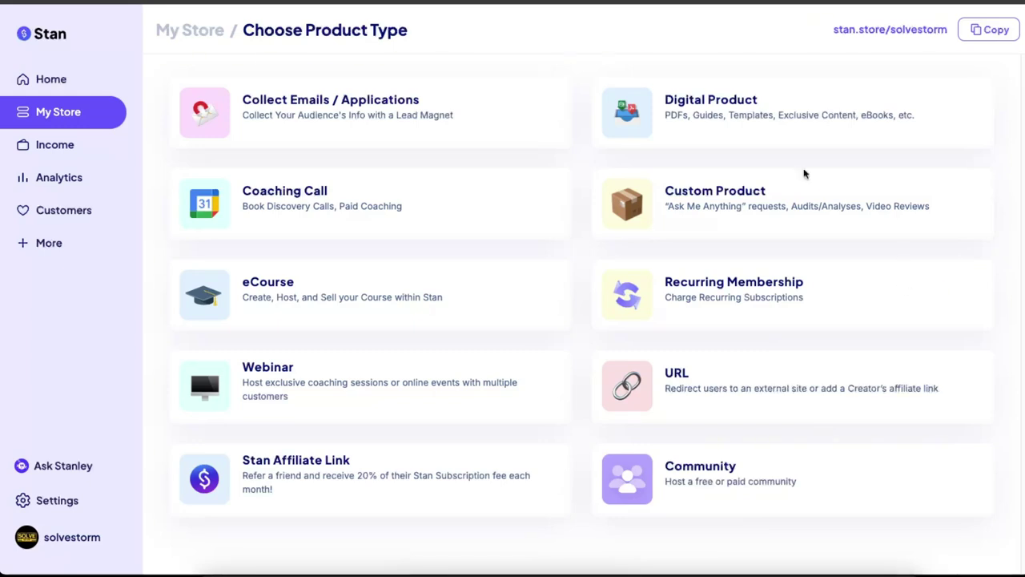
pyautogui.click(751, 112)
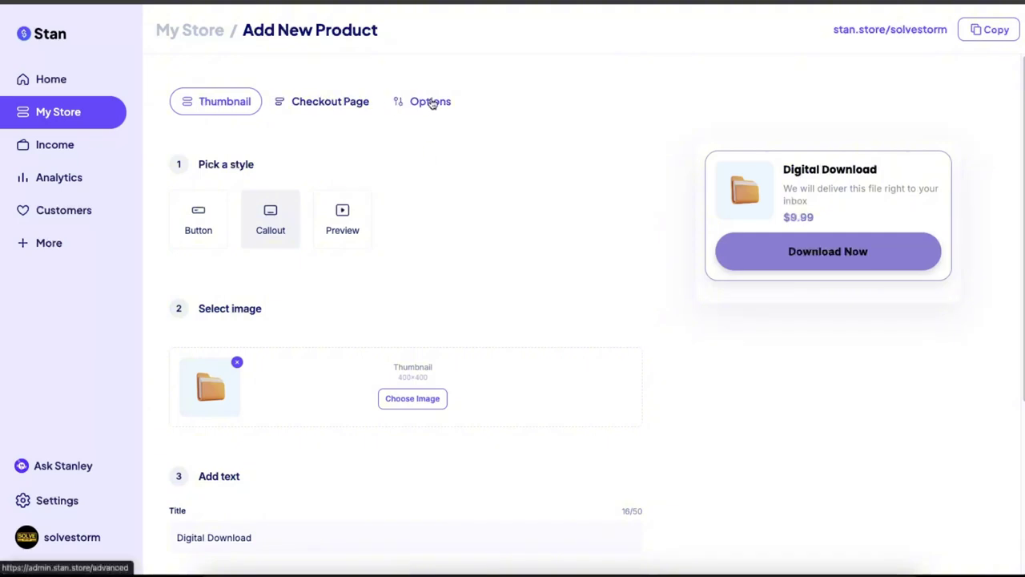
# - Try the Button and Preview thumbnail styles and switch back to Callout
pyautogui.click(204, 234)
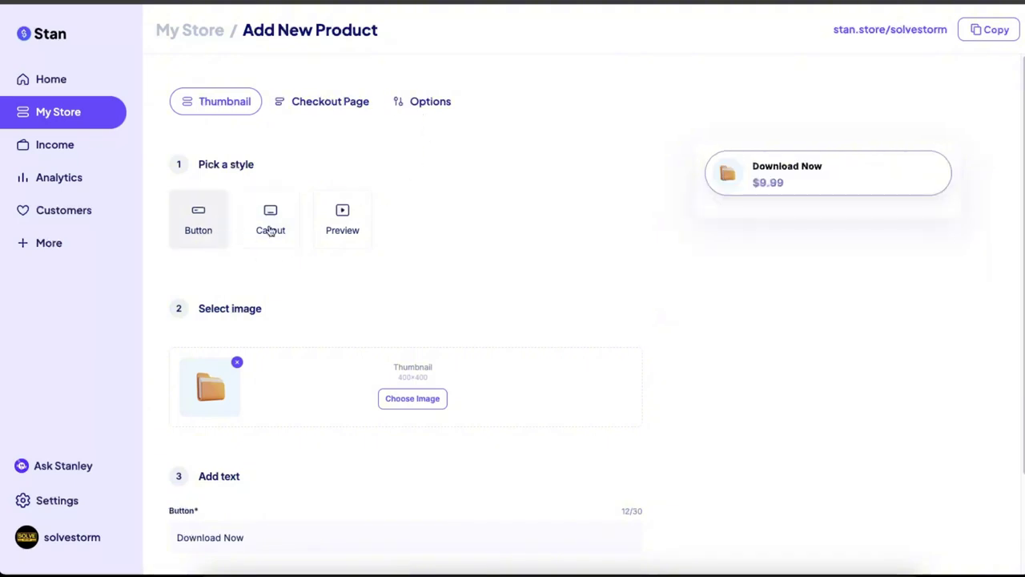
pyautogui.click(270, 231)
pyautogui.click(343, 228)
pyautogui.click(269, 229)
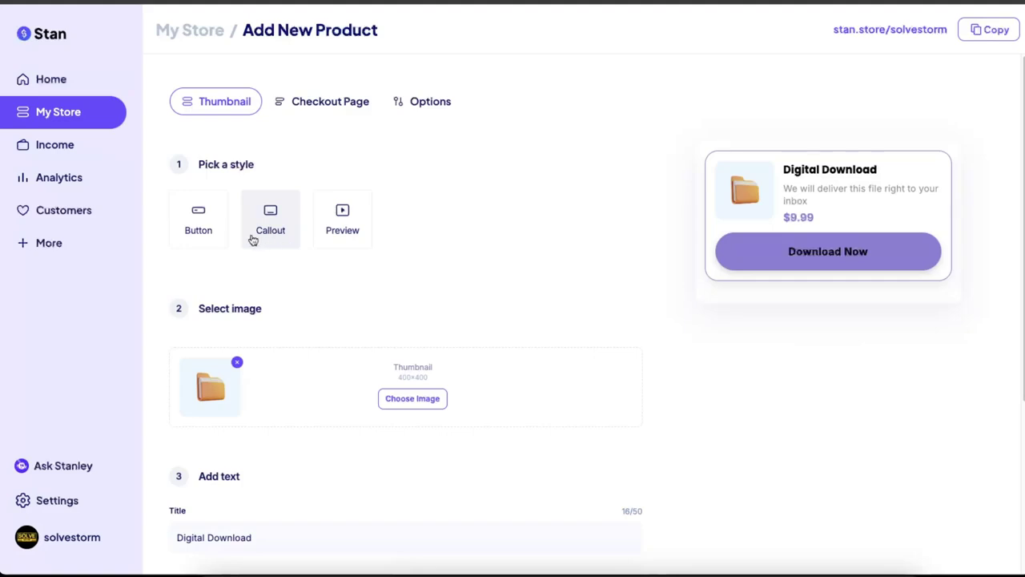
# - Replace the product's thumbnail with the stock photo of the woman standing in water
pyautogui.scroll(-3, 385, 281)
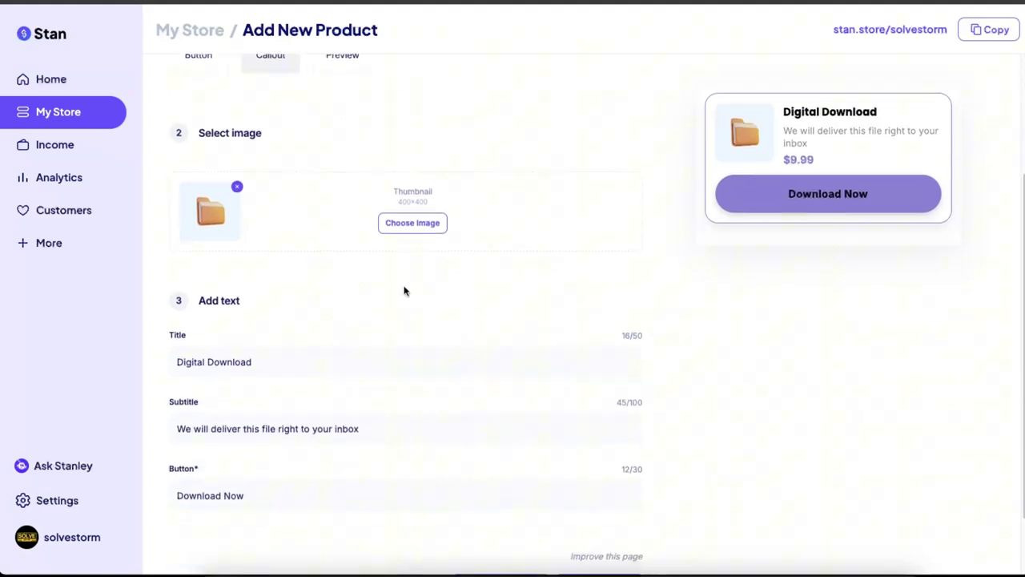
pyautogui.click(411, 216)
pyautogui.scroll(-5, 560, 336)
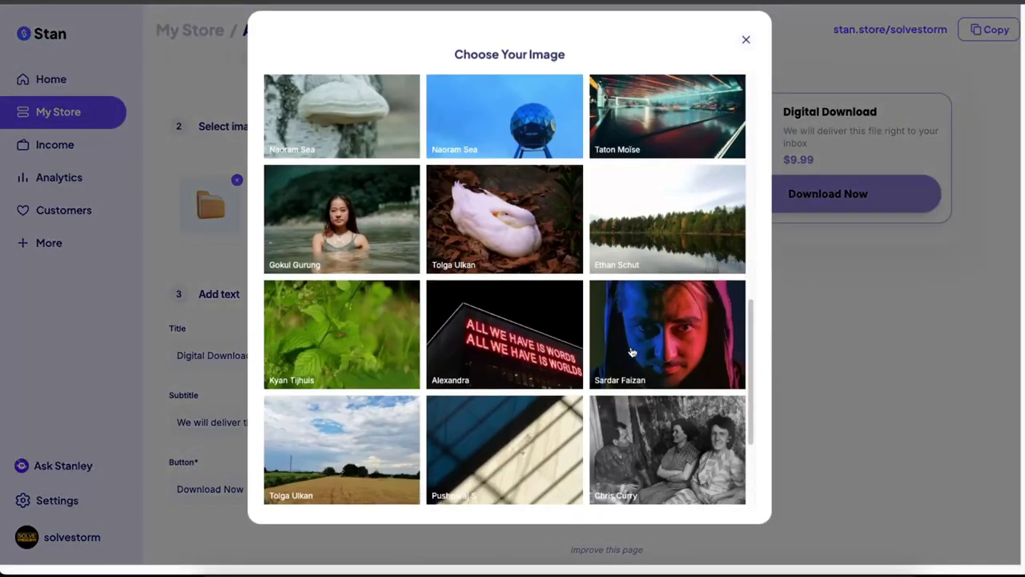
pyautogui.scroll(-2, 631, 353)
pyautogui.scroll(10, 609, 328)
pyautogui.scroll(-3, 596, 306)
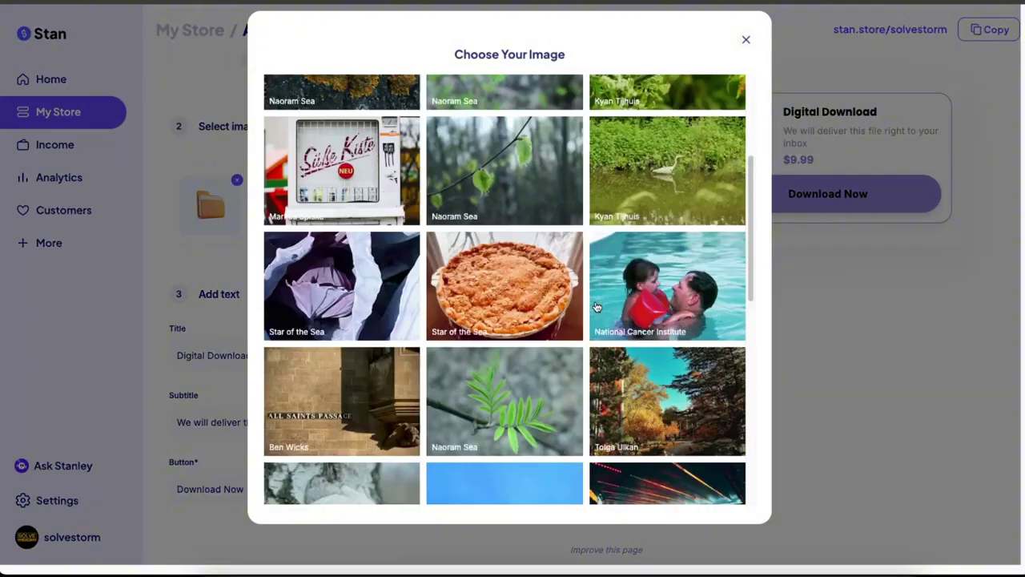
pyautogui.scroll(-4, 597, 307)
pyautogui.click(506, 373)
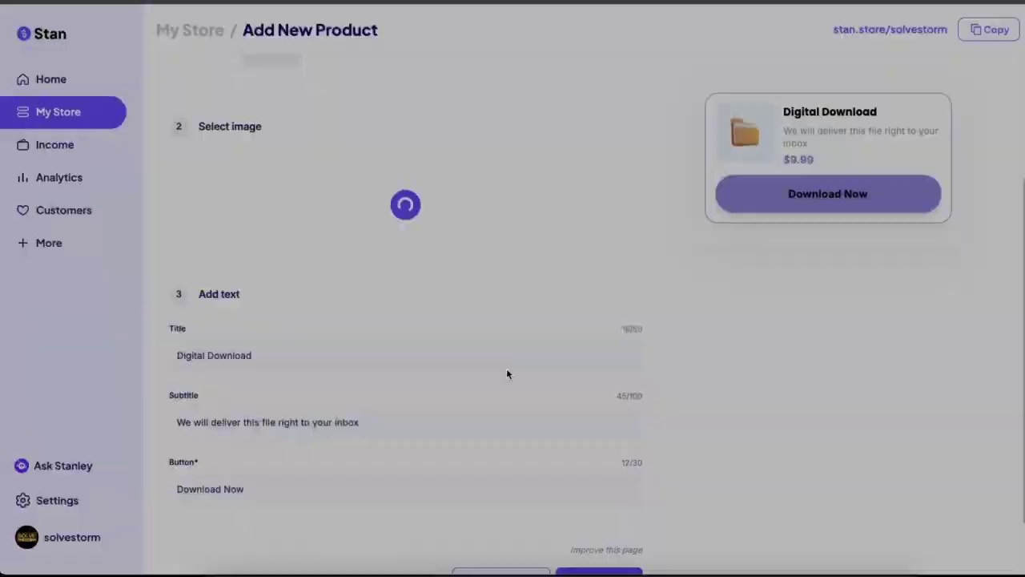
pyautogui.click(632, 410)
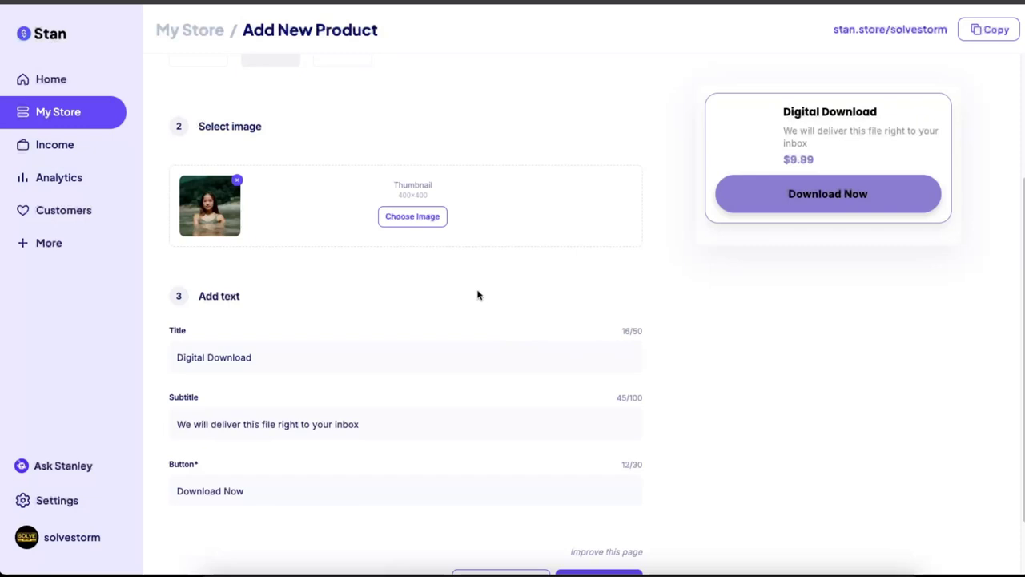
# - Review the thumbnail's title, subtitle and button text along with its style and image
pyautogui.scroll(-2, 389, 291)
pyautogui.moveTo(252, 282); pyautogui.dragTo(171, 306)
pyautogui.moveTo(183, 349); pyautogui.dragTo(379, 350)
pyautogui.click(379, 350)
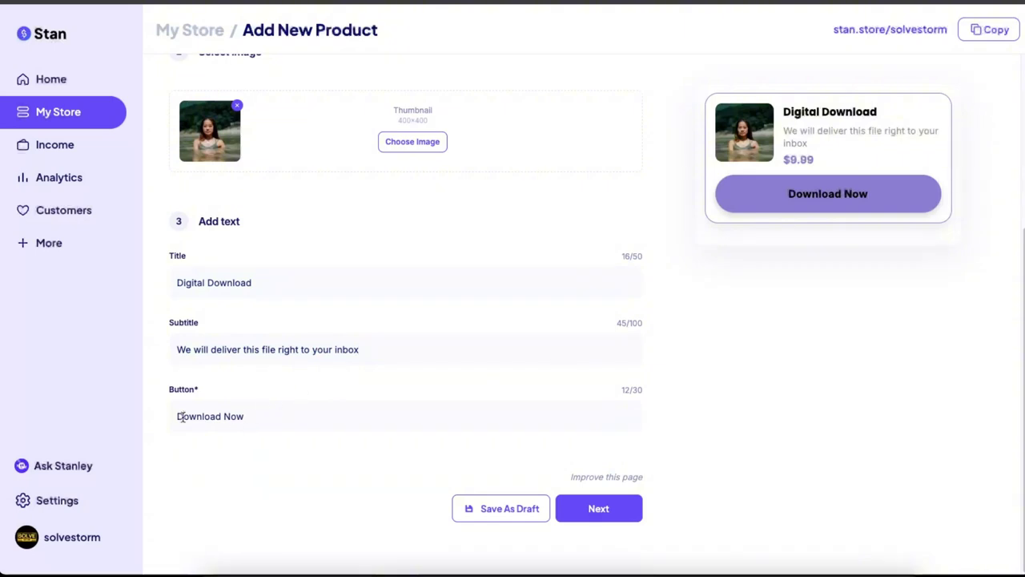
pyautogui.moveTo(178, 416); pyautogui.dragTo(304, 417)
pyautogui.click(304, 416)
pyautogui.scroll(3, 272, 267)
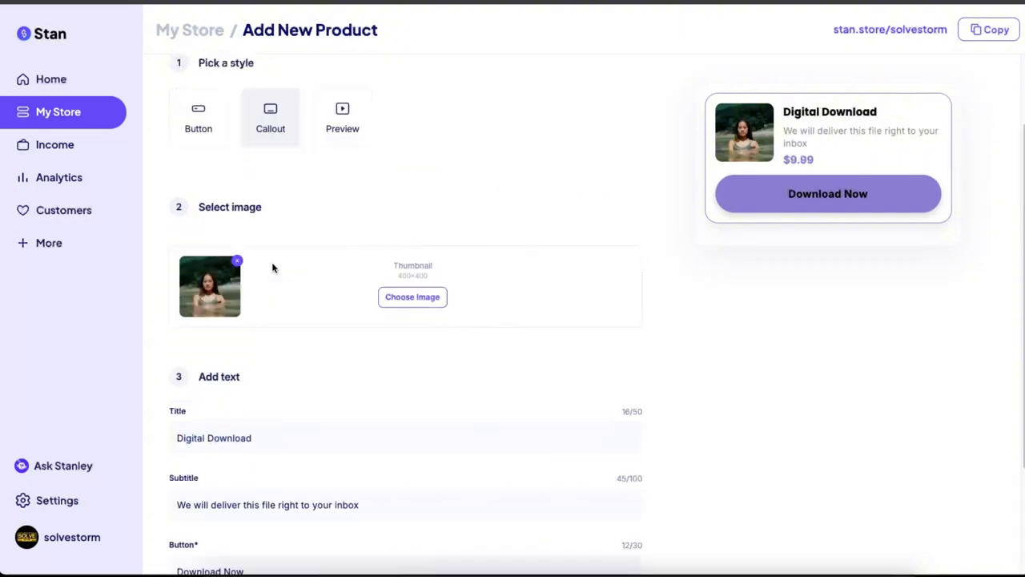
pyautogui.scroll(-3, 419, 233)
# - Continue to the checkout page and upload Project Documentation Doc.pdf as the digital product file
pyautogui.click(600, 504)
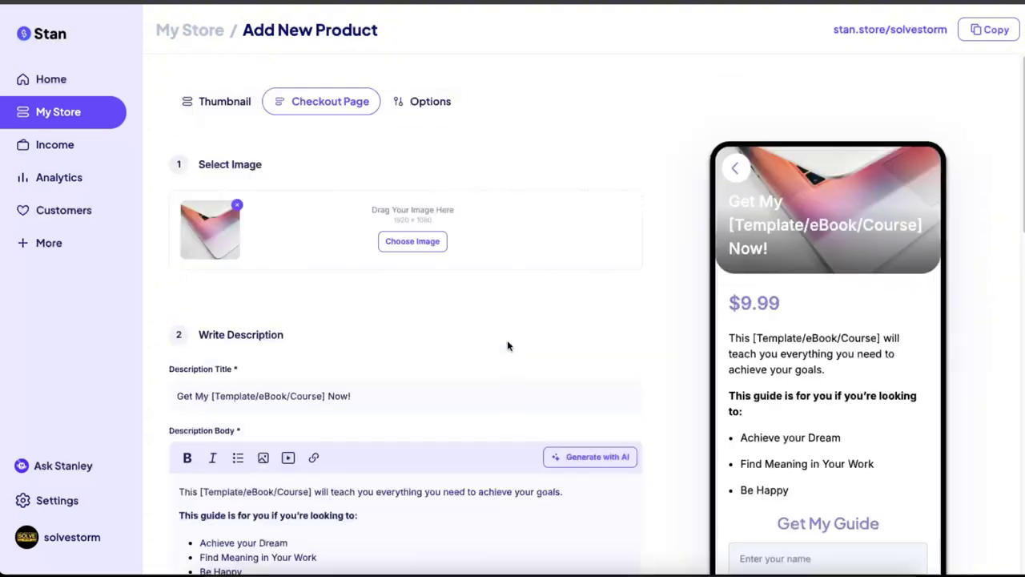
pyautogui.scroll(-10, 401, 274)
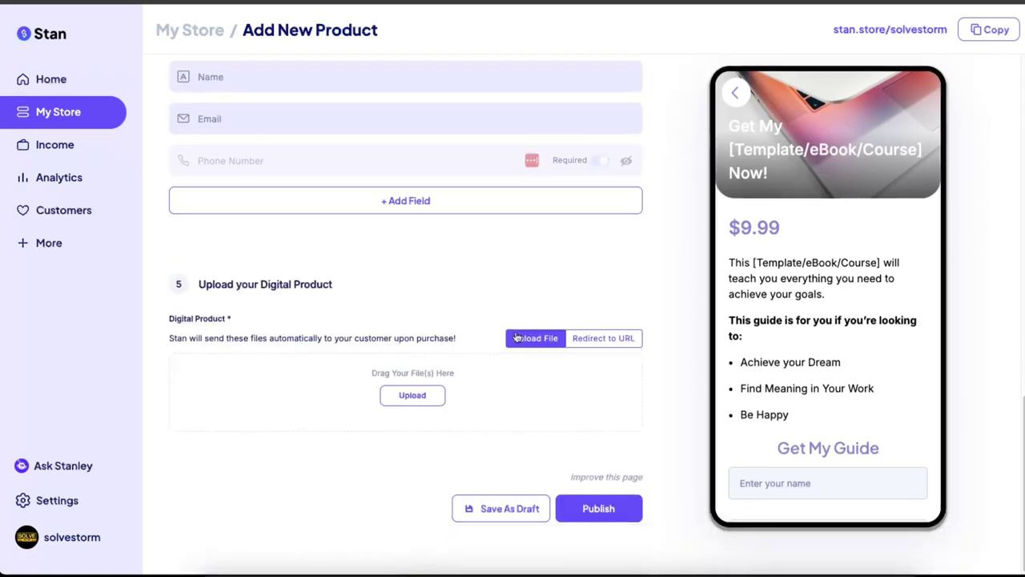
pyautogui.moveTo(198, 285); pyautogui.dragTo(508, 409)
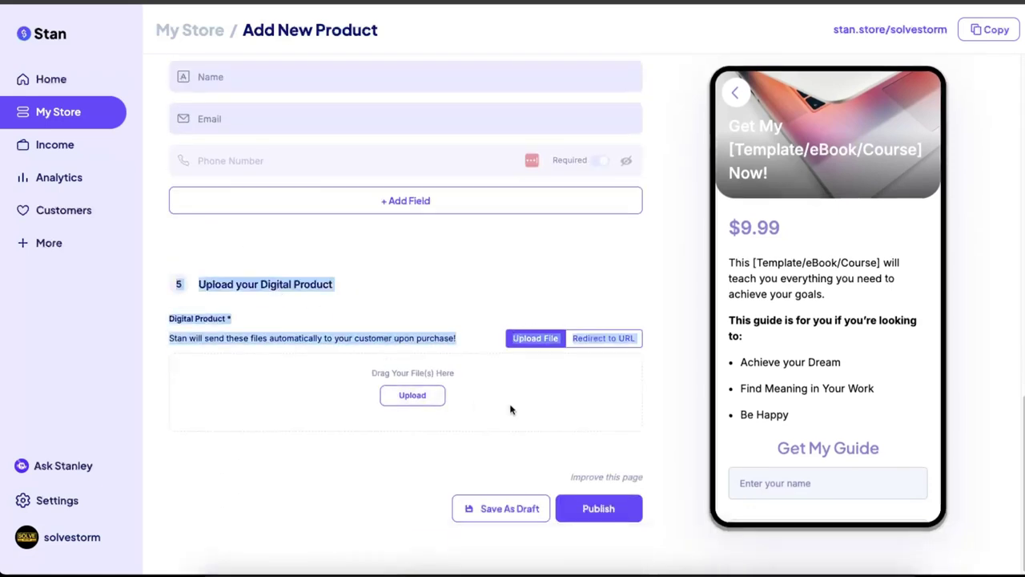
pyautogui.click(431, 396)
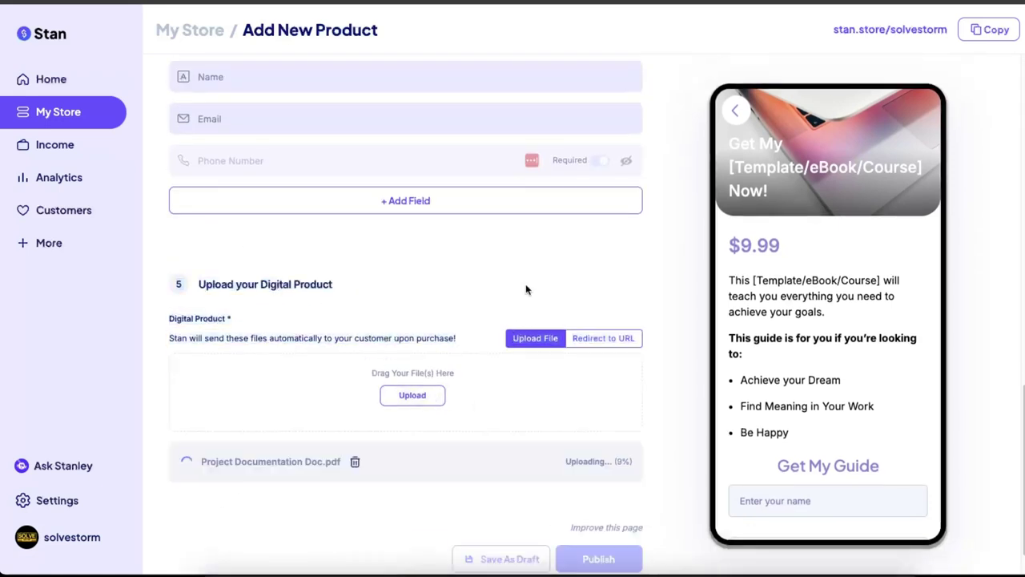
# - Examine the checkout page's price, call-to-action button, bottom title, description and header image settings
pyautogui.scroll(6, 304, 453)
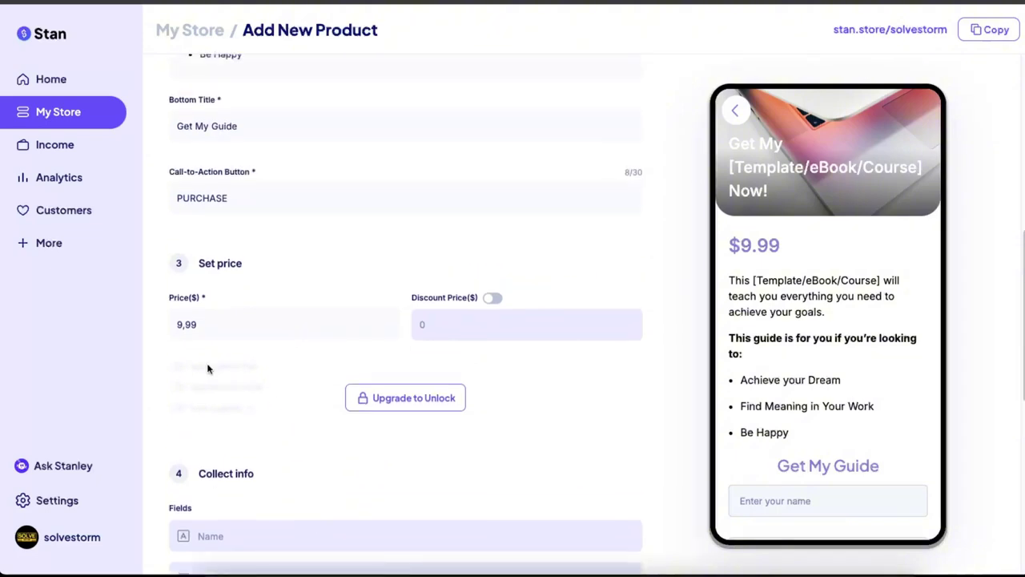
pyautogui.scroll(3, 208, 369)
pyautogui.scroll(-2, 276, 344)
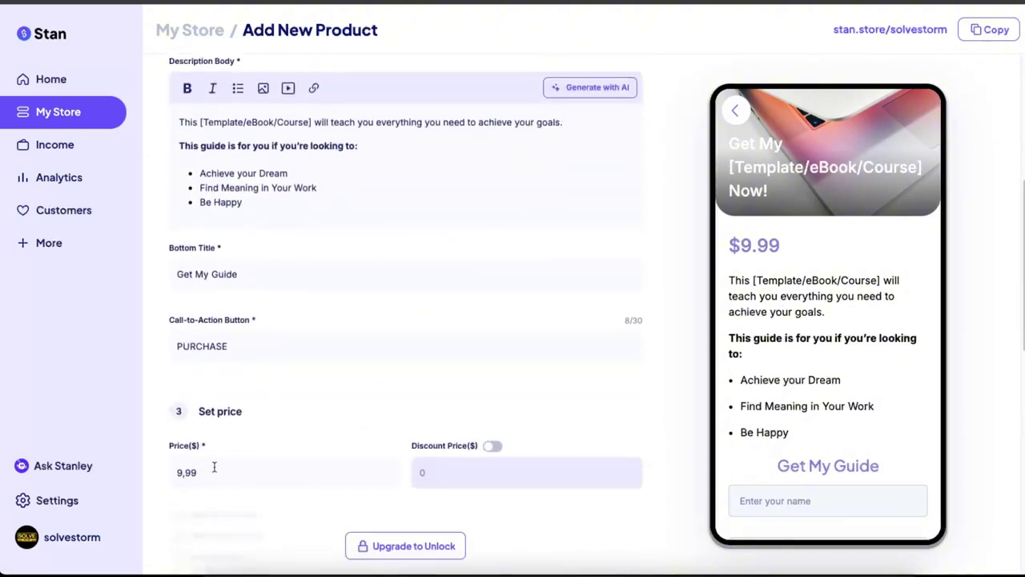
pyautogui.scroll(2, 213, 467)
pyautogui.click(271, 380)
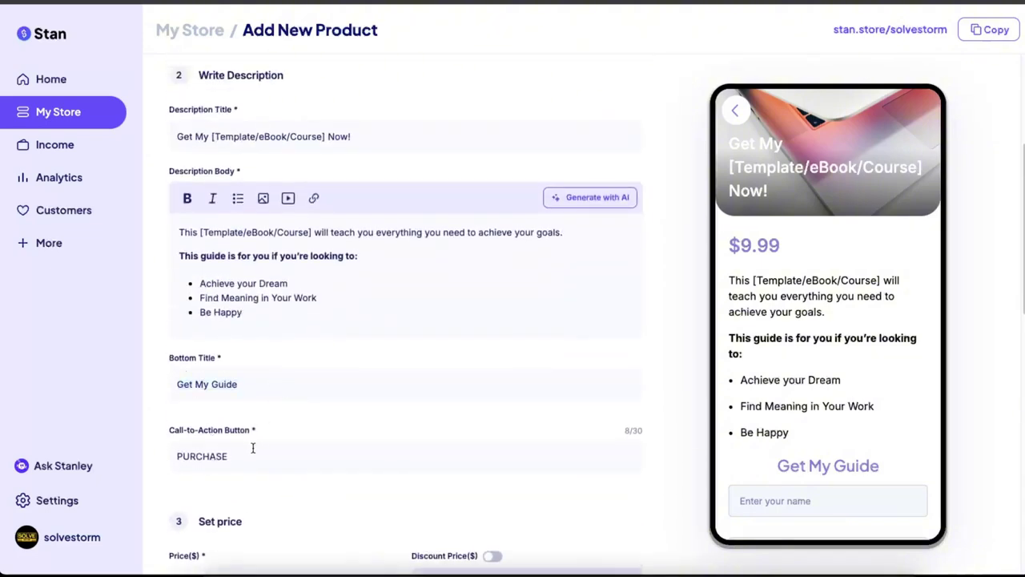
pyautogui.scroll(-4, 347, 450)
pyautogui.scroll(5, 433, 335)
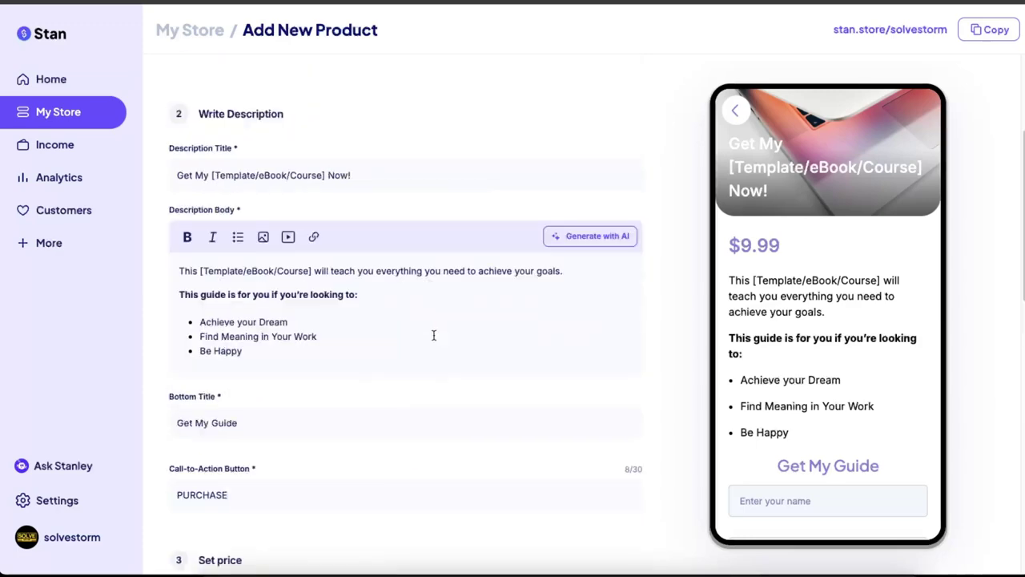
pyautogui.moveTo(179, 293); pyautogui.dragTo(318, 336)
pyautogui.click(318, 337)
pyautogui.scroll(4, 289, 366)
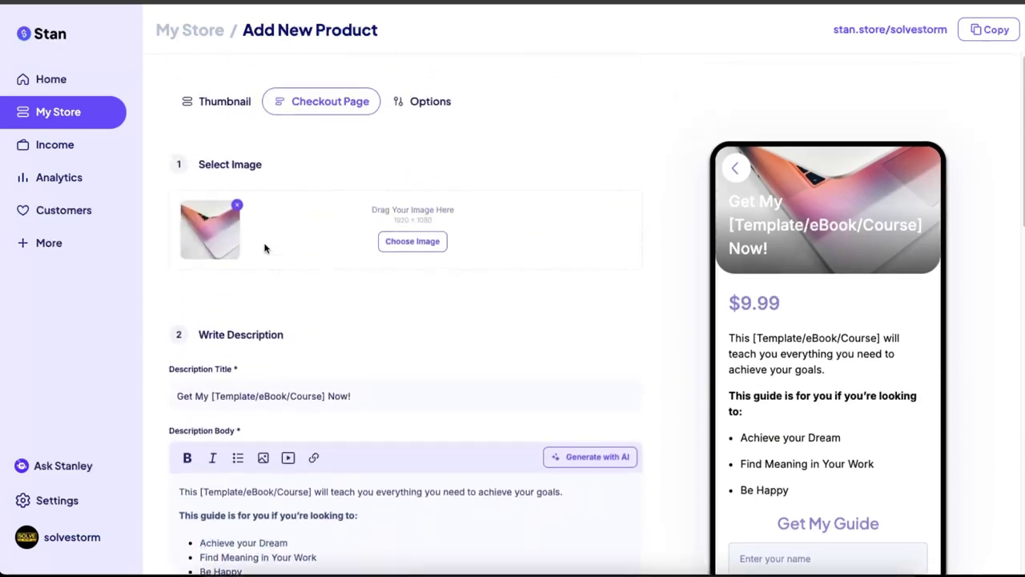
# - Replace the checkout page's header image with the stock photo of shoes standing on lettered pavement
pyautogui.click(414, 240)
pyautogui.click(597, 242)
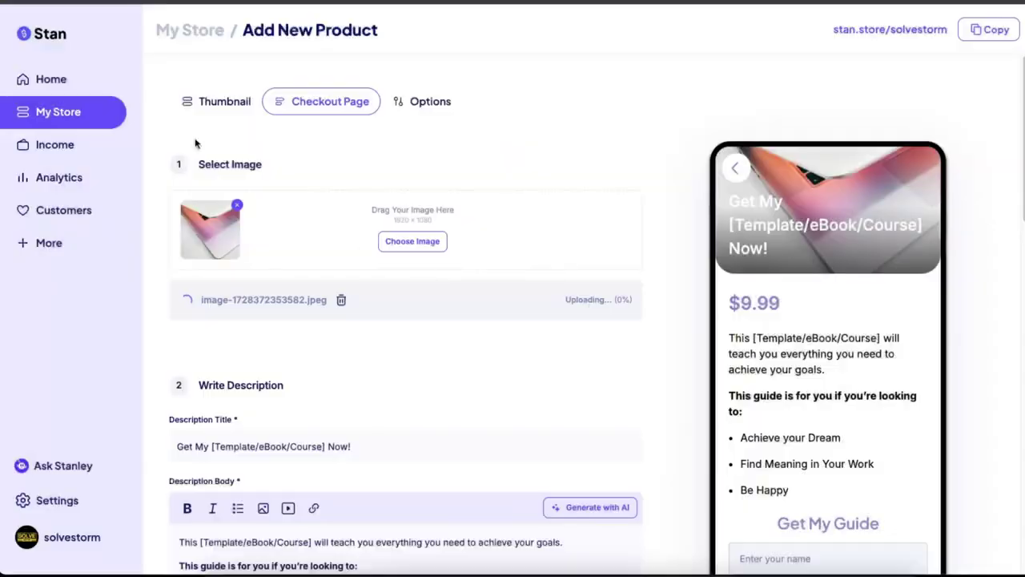
pyautogui.scroll(-15, 480, 280)
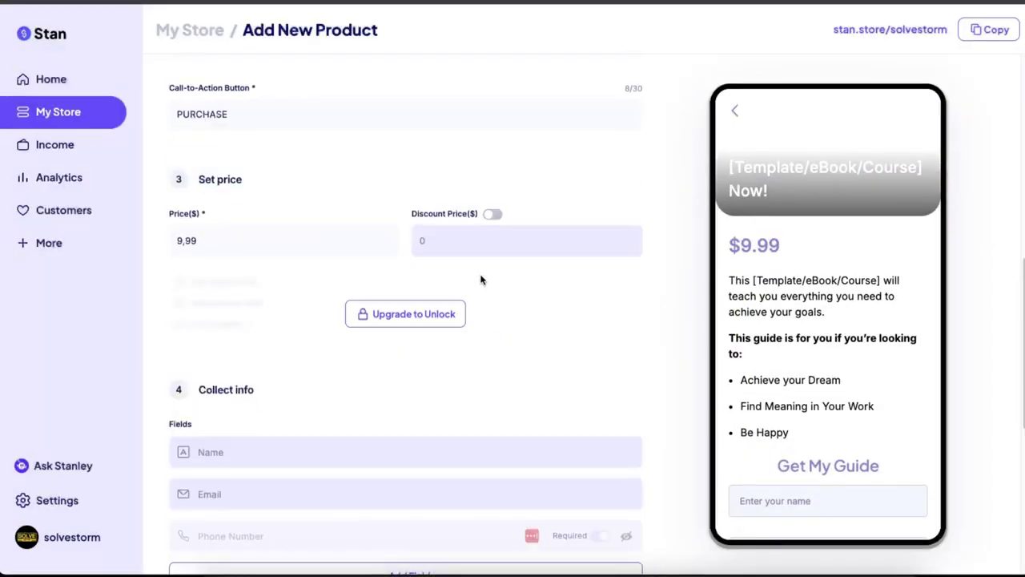
pyautogui.scroll(15, 521, 241)
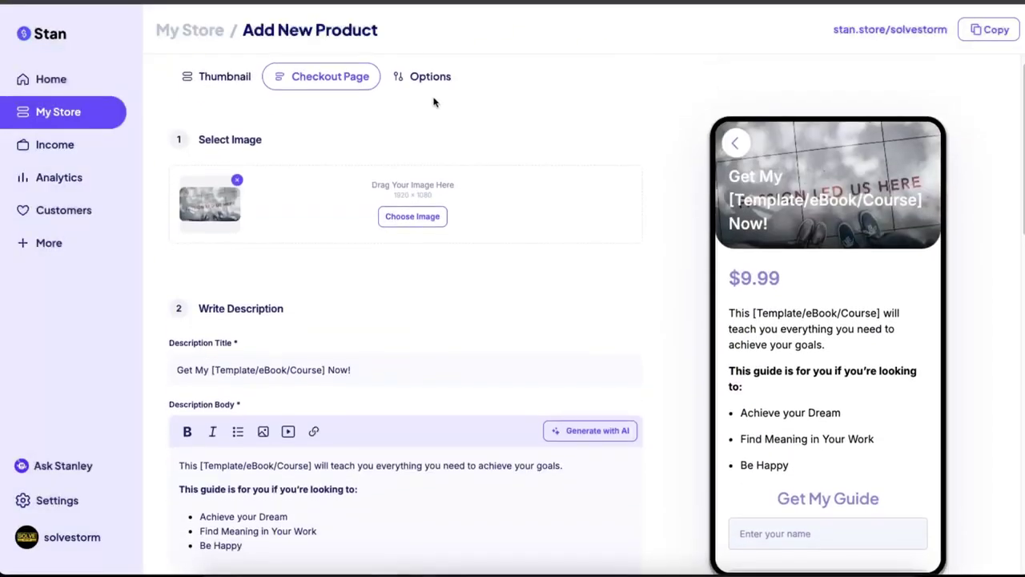
# - Examine the product's Email Integrations, Confirmation Email and Promo Video options
pyautogui.click(419, 74)
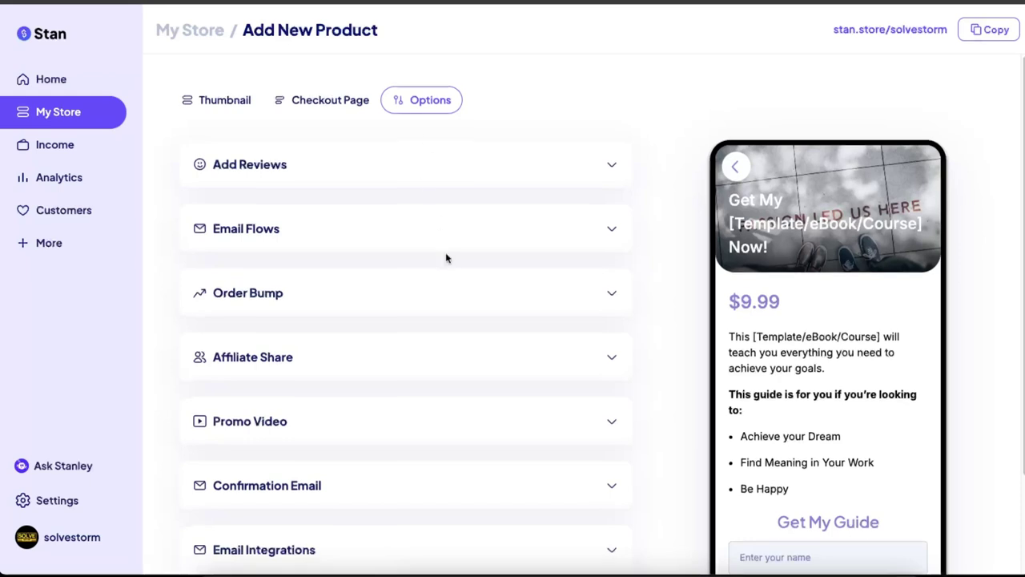
pyautogui.scroll(-3, 447, 261)
pyautogui.click(270, 439)
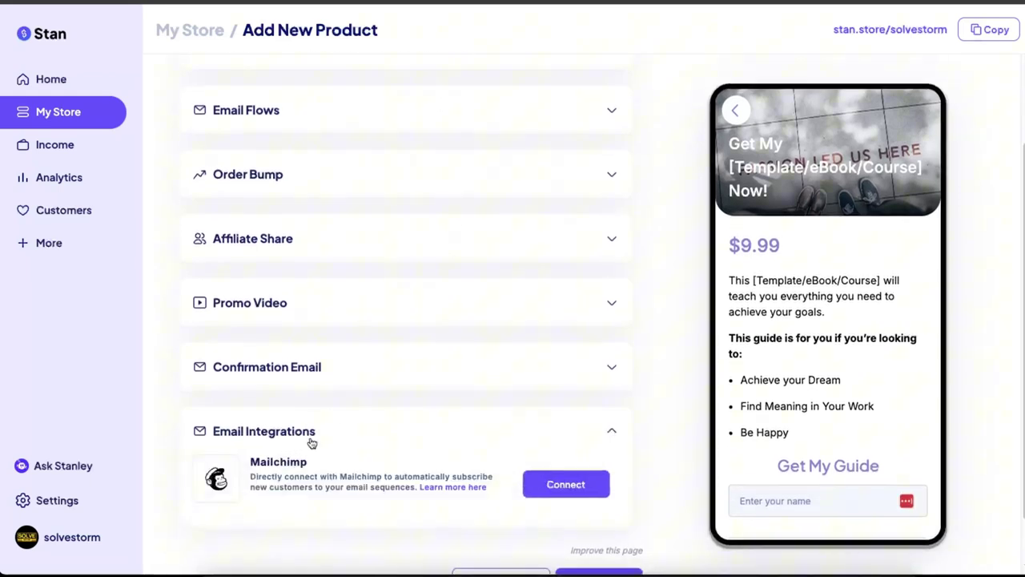
pyautogui.click(518, 440)
pyautogui.click(368, 382)
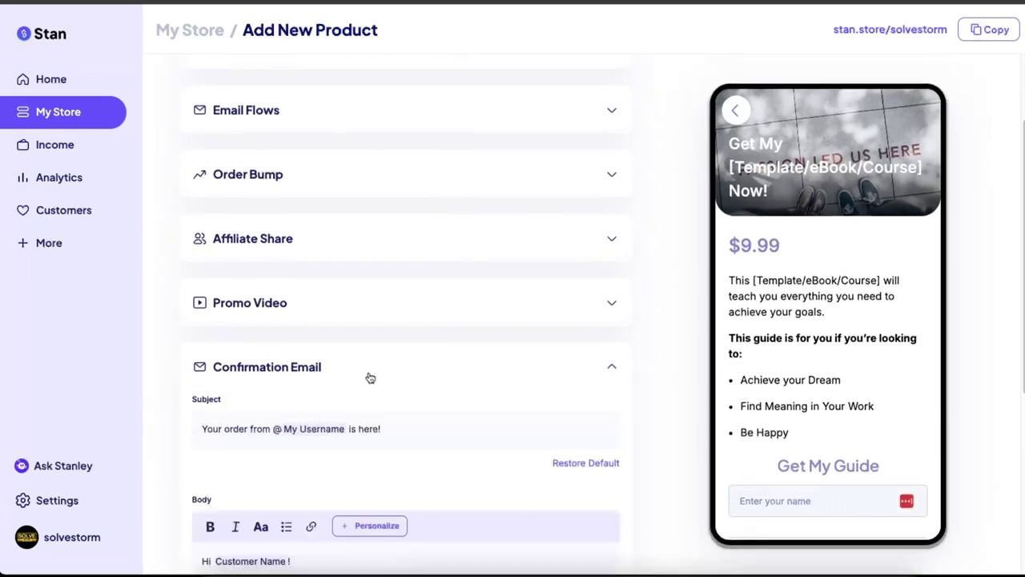
pyautogui.click(369, 374)
pyautogui.scroll(2, 341, 393)
pyautogui.click(311, 400)
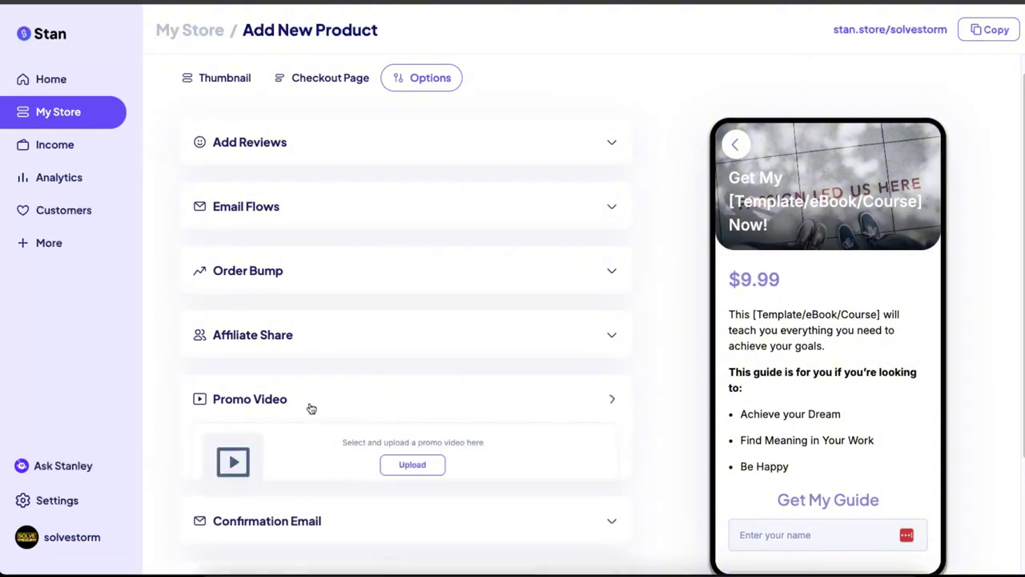
# - Examine the product's Affiliate Share, Order Bump, Email Flows and Add Reviews options
pyautogui.click(343, 338)
pyautogui.click(378, 335)
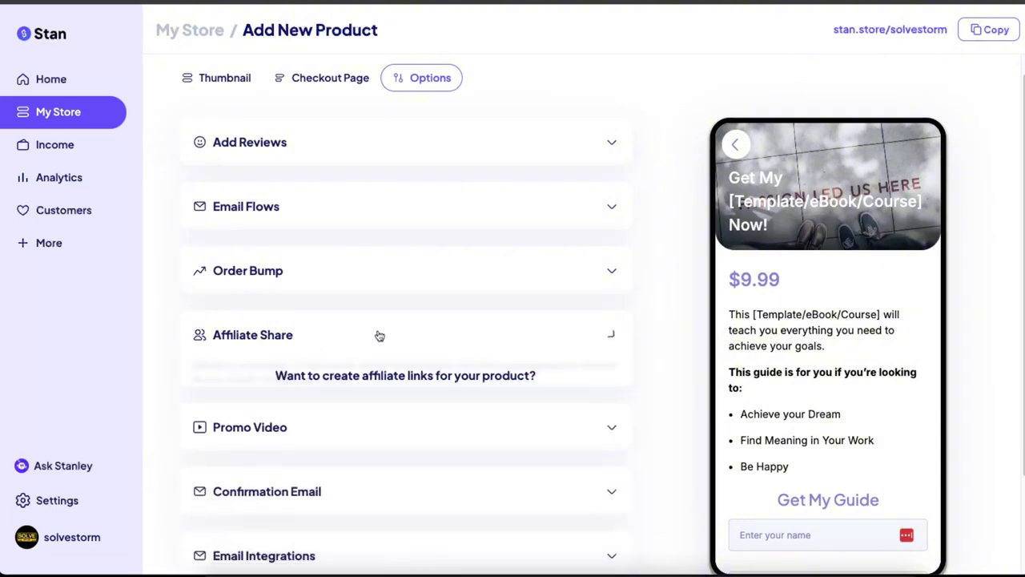
pyautogui.click(322, 333)
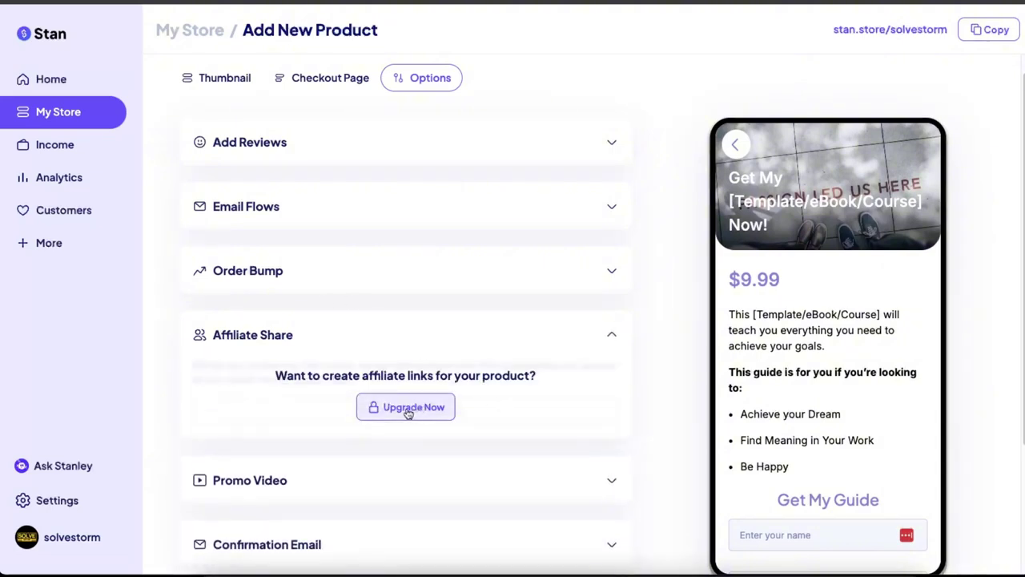
pyautogui.click(392, 337)
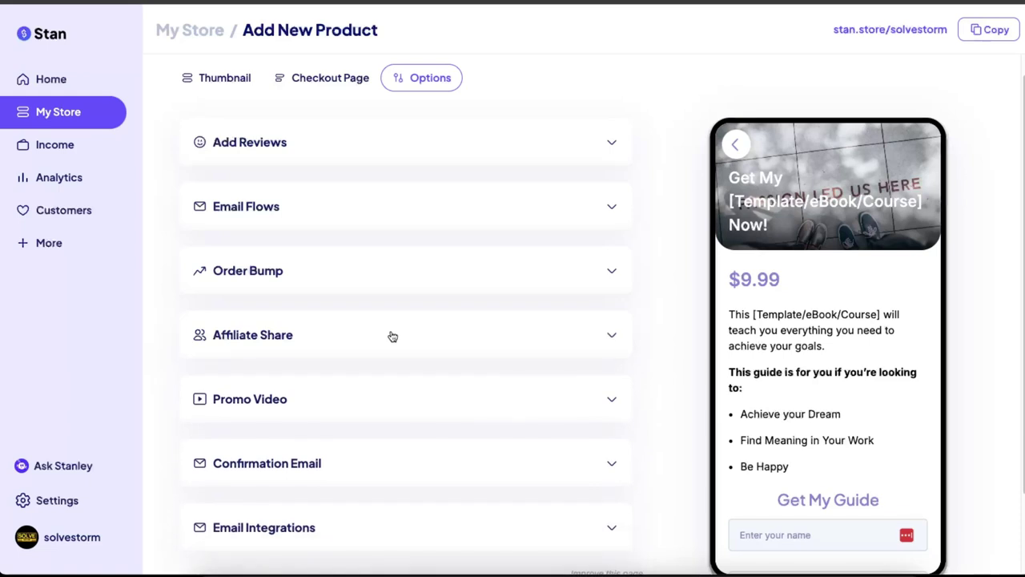
pyautogui.click(382, 294)
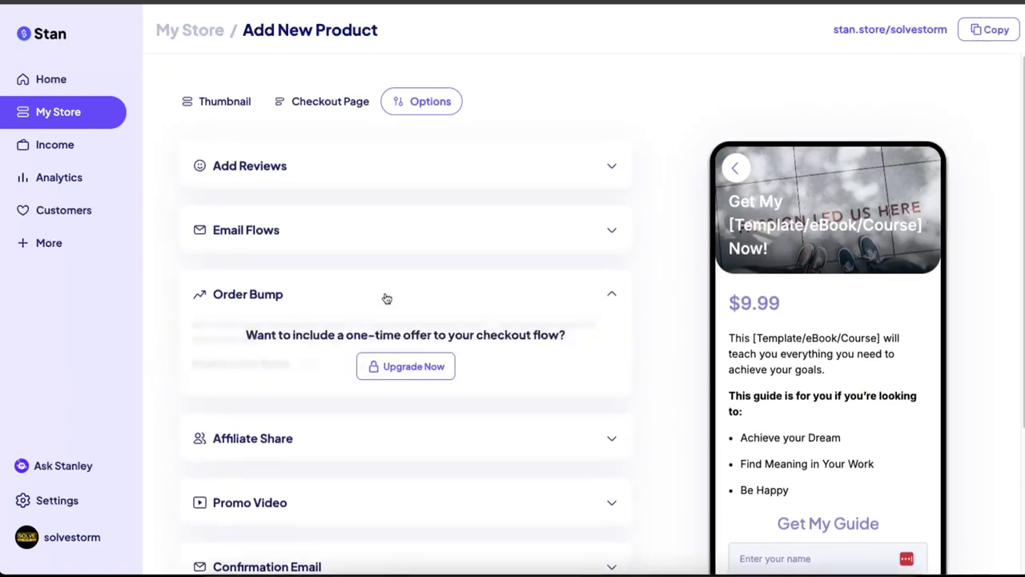
pyautogui.click(384, 297)
pyautogui.click(280, 232)
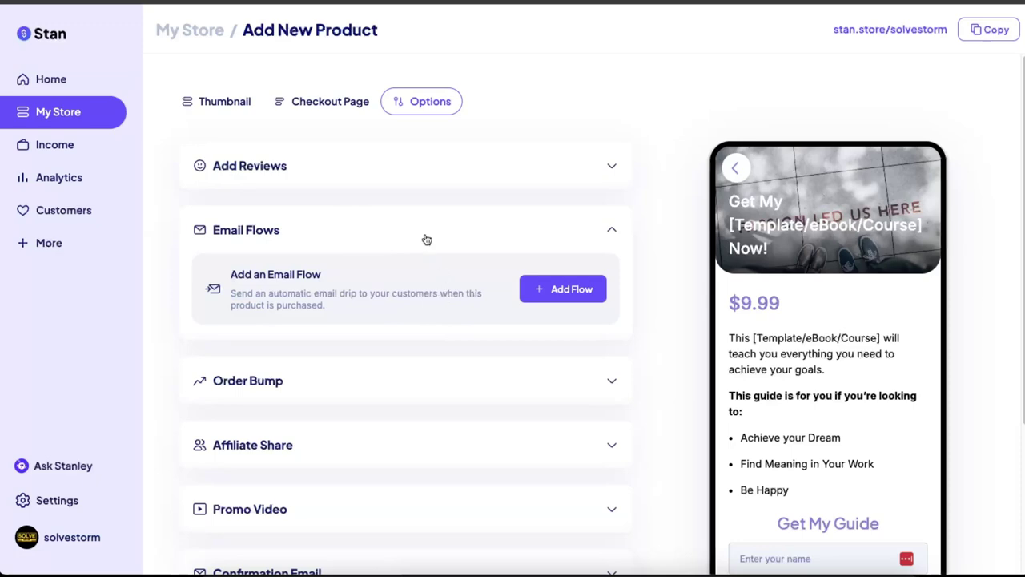
pyautogui.click(387, 179)
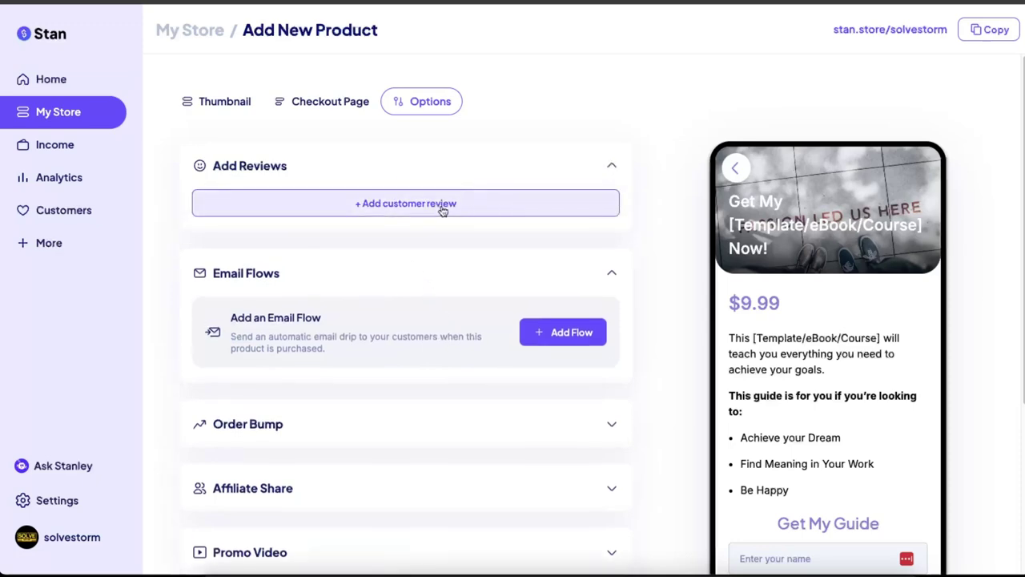
pyautogui.click(474, 166)
# - Return to the product's checkout page settings and publish the new digital product to the store
pyautogui.click(338, 102)
pyautogui.scroll(-10, 553, 267)
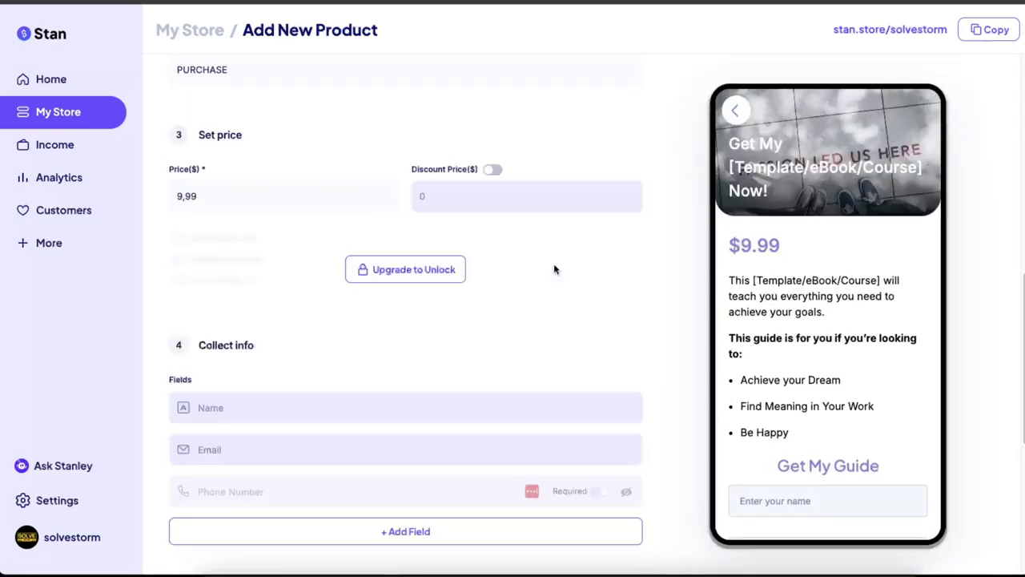
pyautogui.click(610, 508)
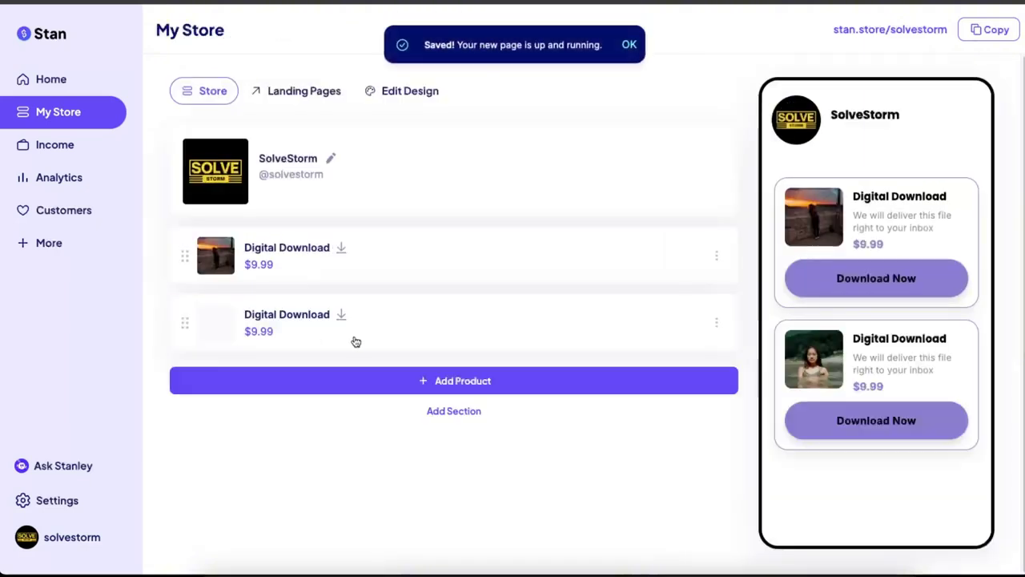
# - Check the new product's available actions and the store's landing pages, including the product types offered for a new landing page
pyautogui.click(716, 323)
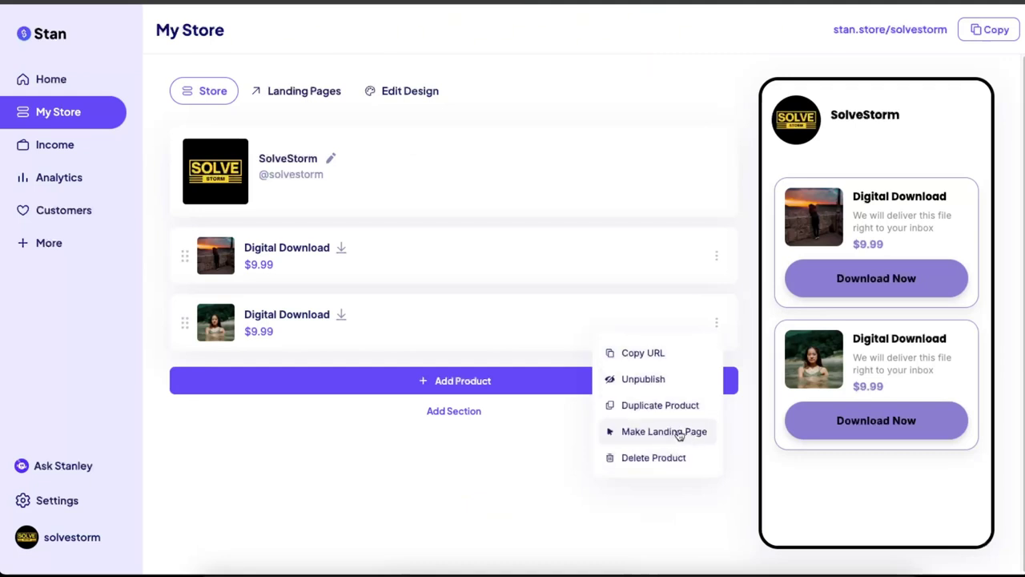
pyautogui.click(298, 91)
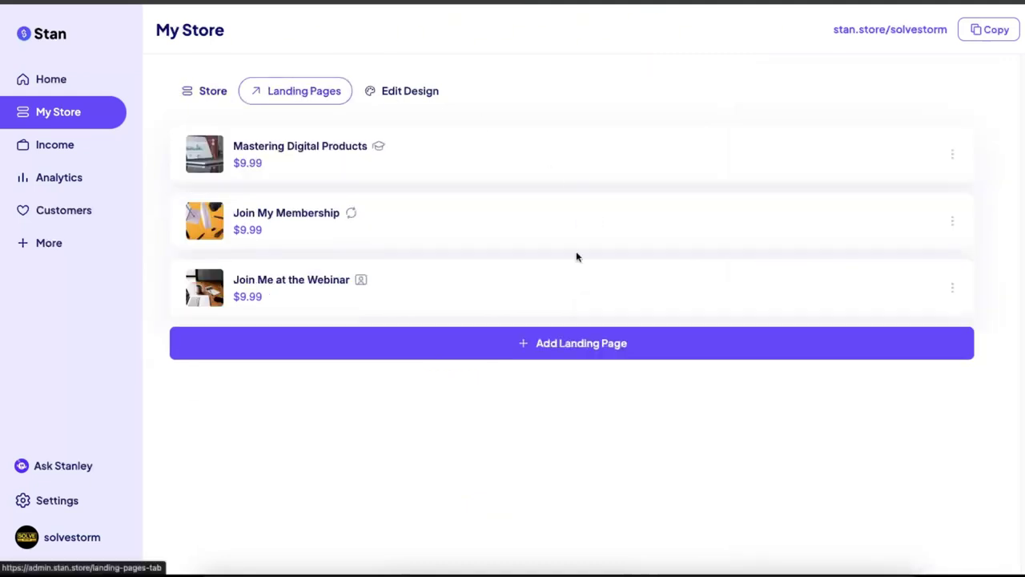
pyautogui.click(498, 353)
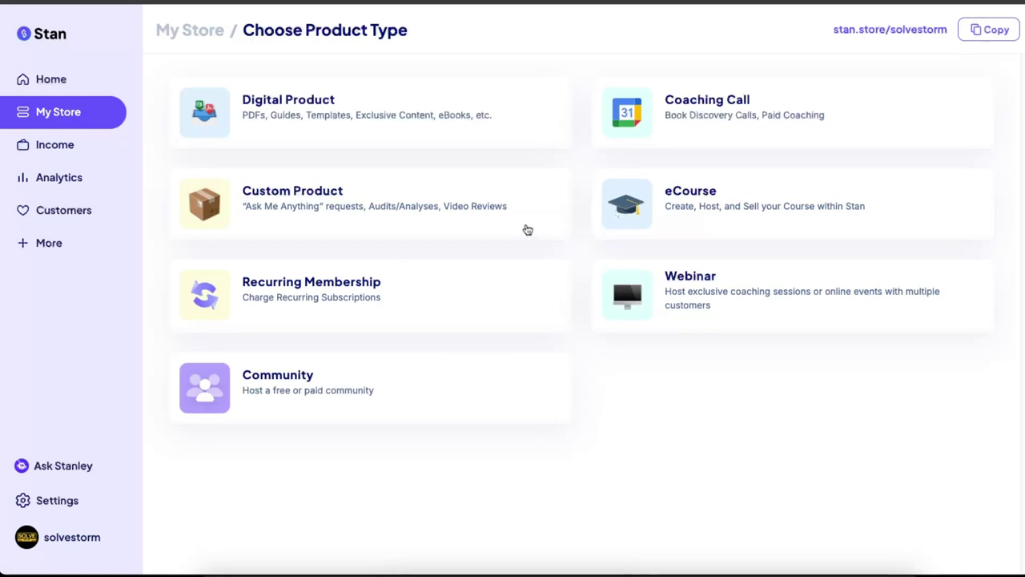
pyautogui.click(83, 131)
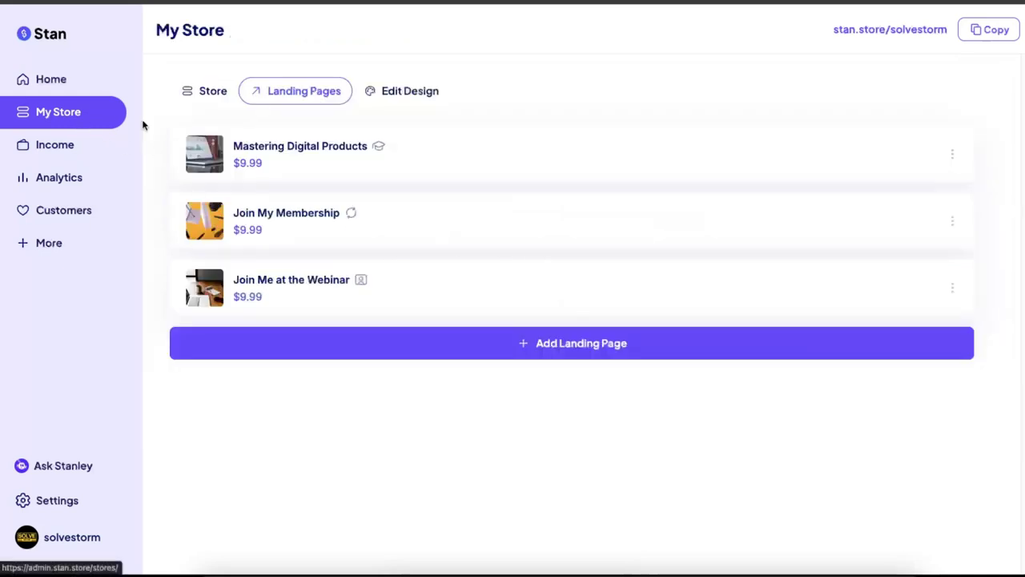
# - Enable the Referrals app to view its referral page, and return to the Stan Apps overview
pyautogui.click(69, 246)
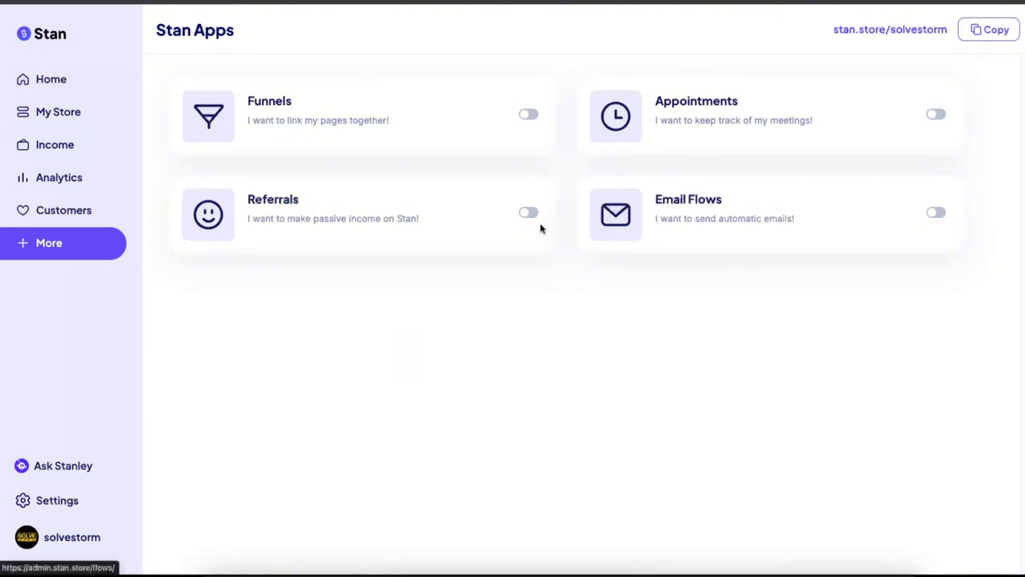
pyautogui.click(517, 215)
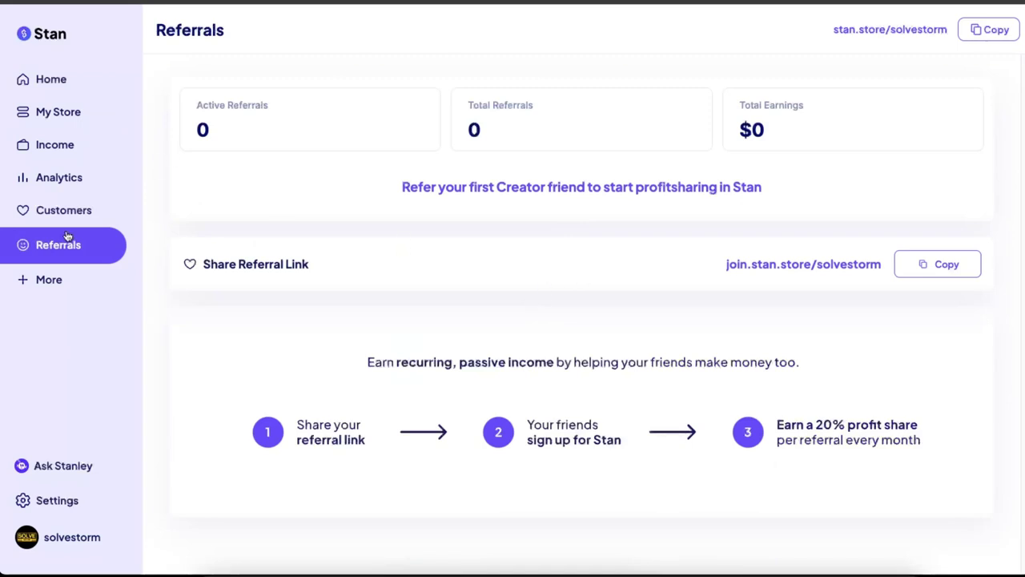
pyautogui.click(56, 280)
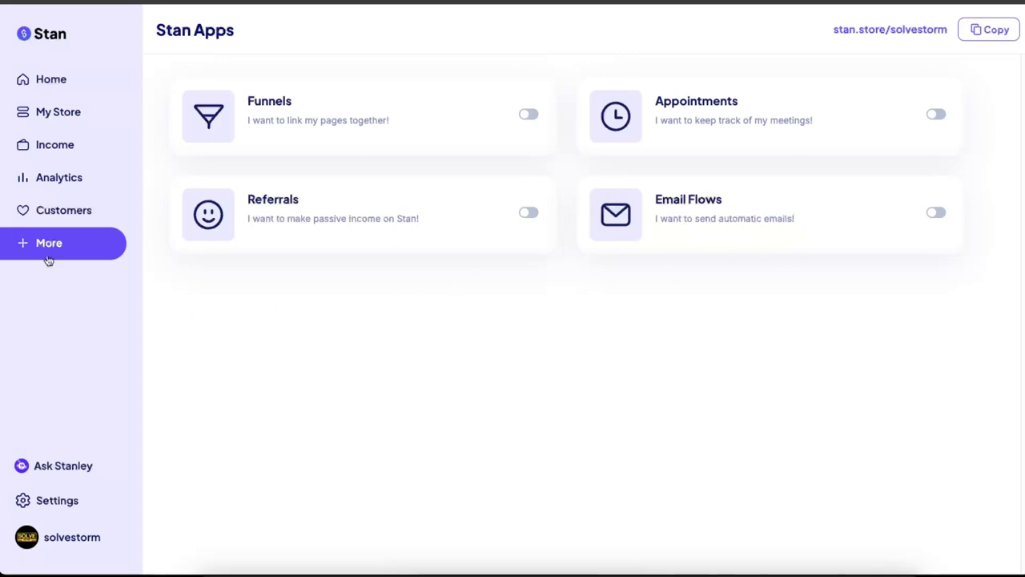
# - Review the account's available integrations and its billing page, including the Creator and Creator Pro plan comparison
pyautogui.click(67, 504)
pyautogui.click(296, 94)
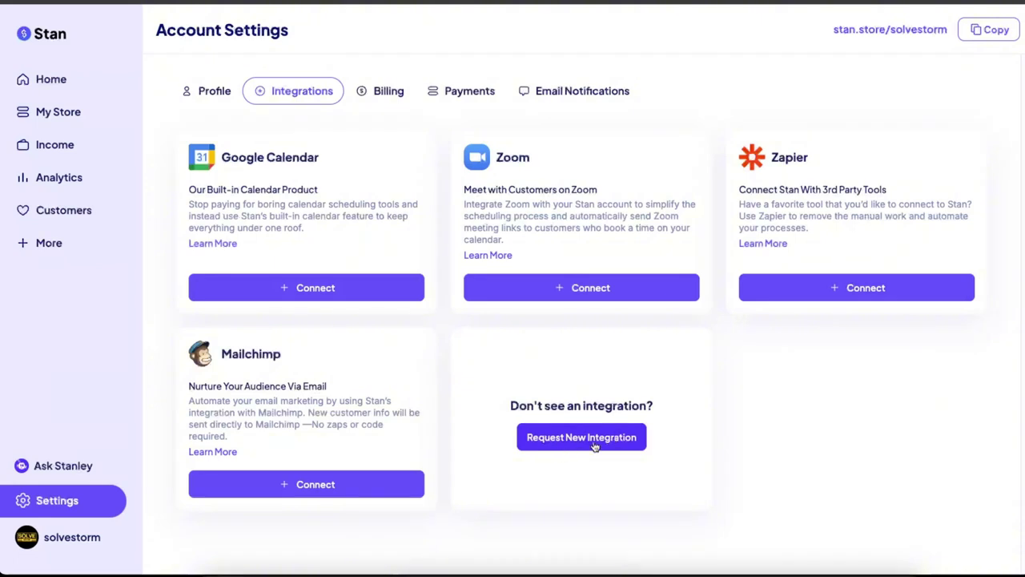
pyautogui.click(389, 94)
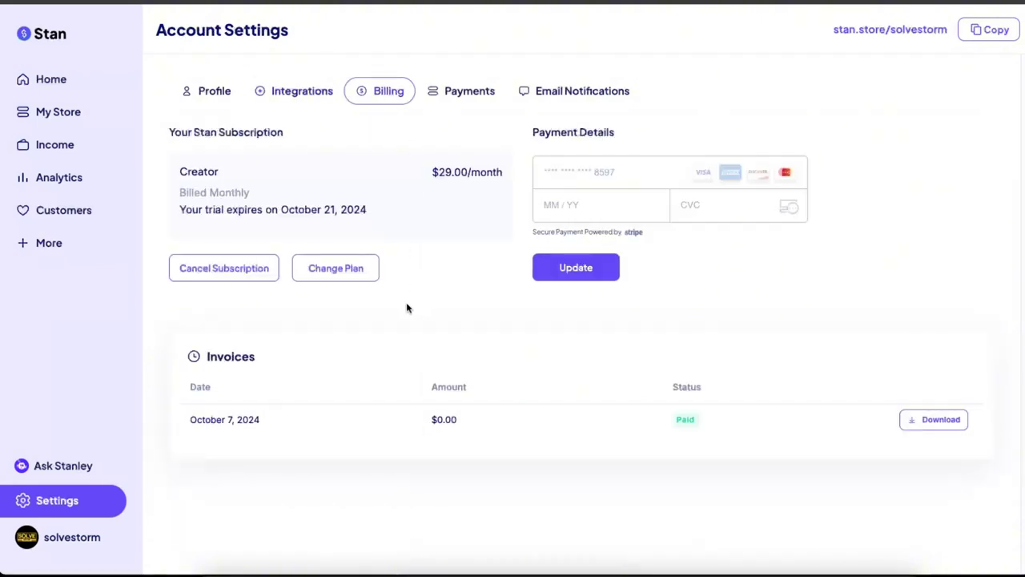
pyautogui.click(355, 277)
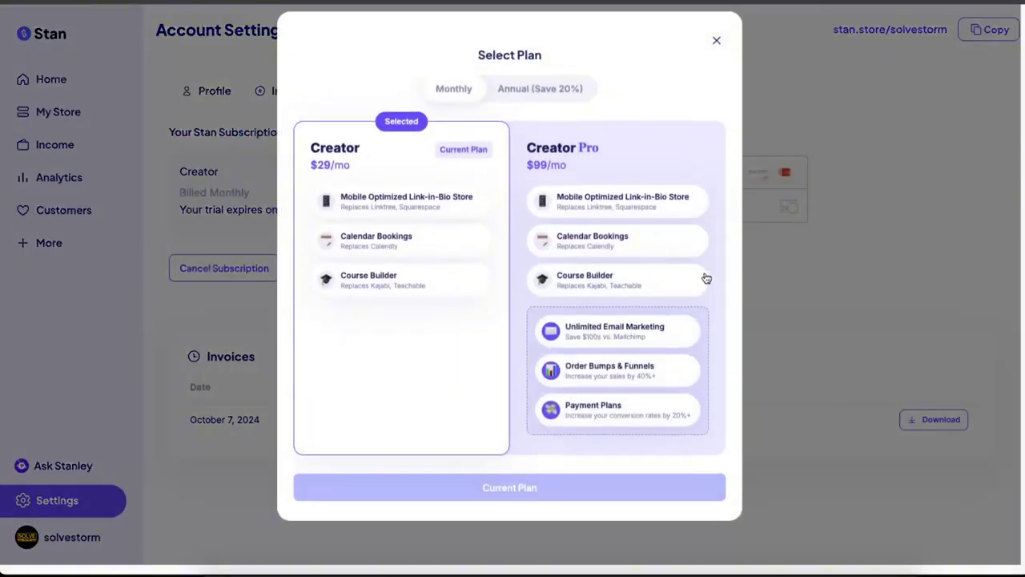
pyautogui.click(718, 37)
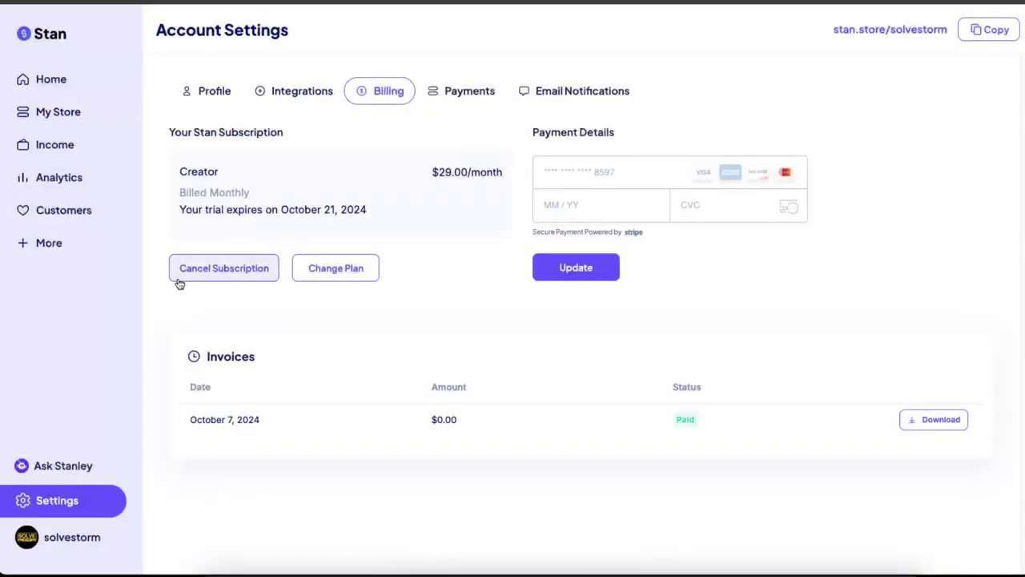